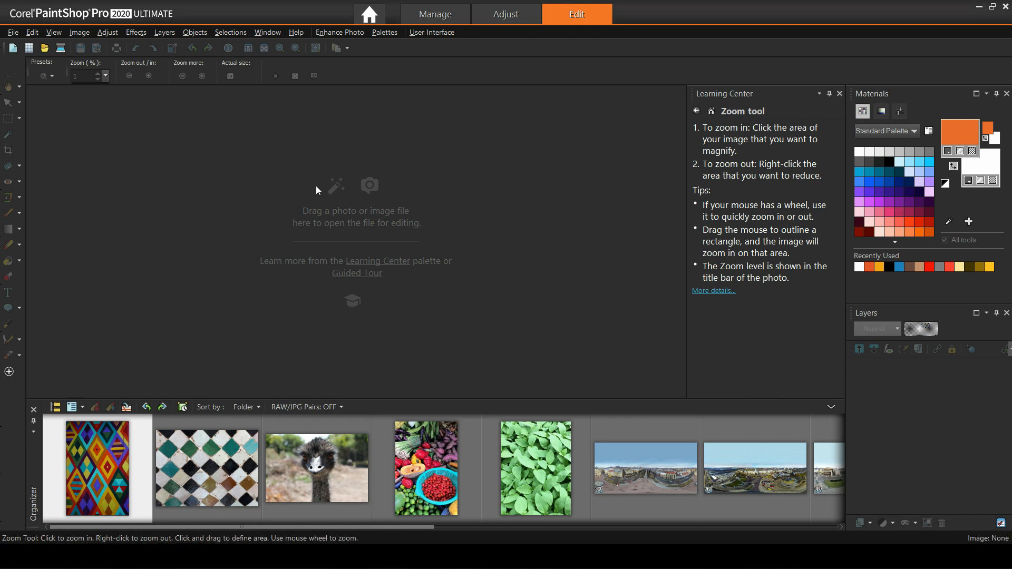
{"action": "left_click", "coordinate": [16, 33]}
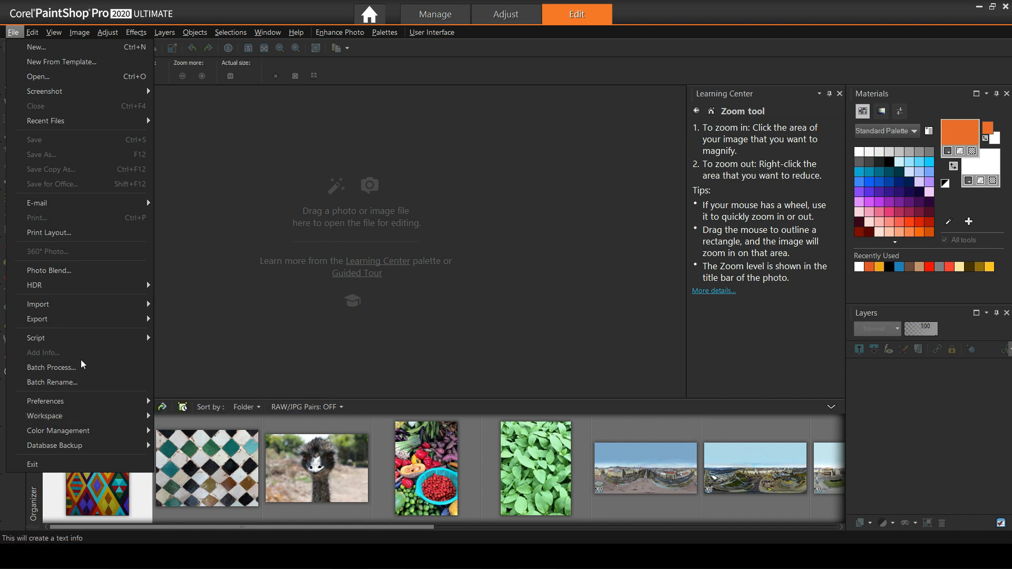
{"action": "mouse_move", "coordinate": [79, 400]}
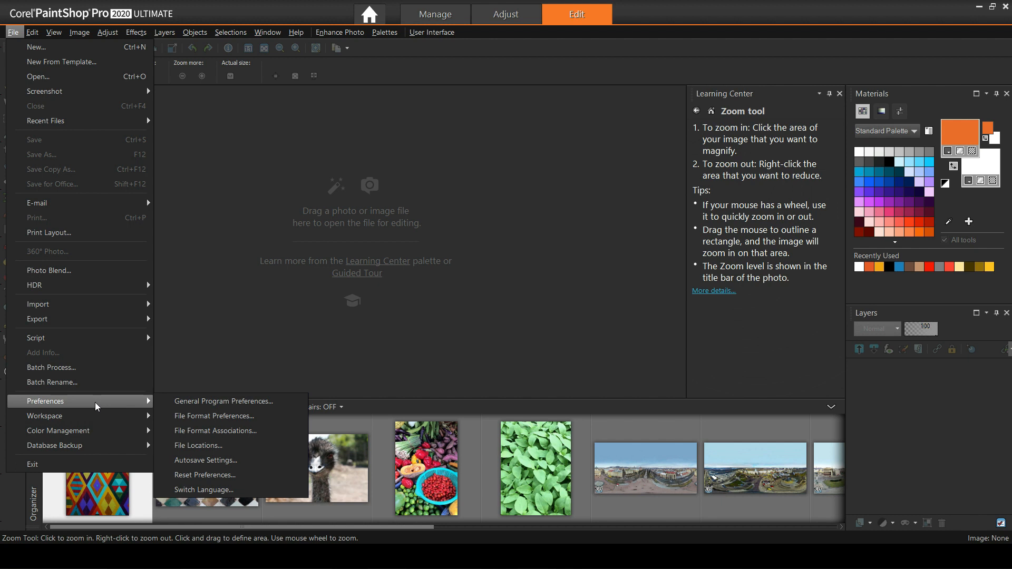
{"action": "left_click", "coordinate": [185, 401]}
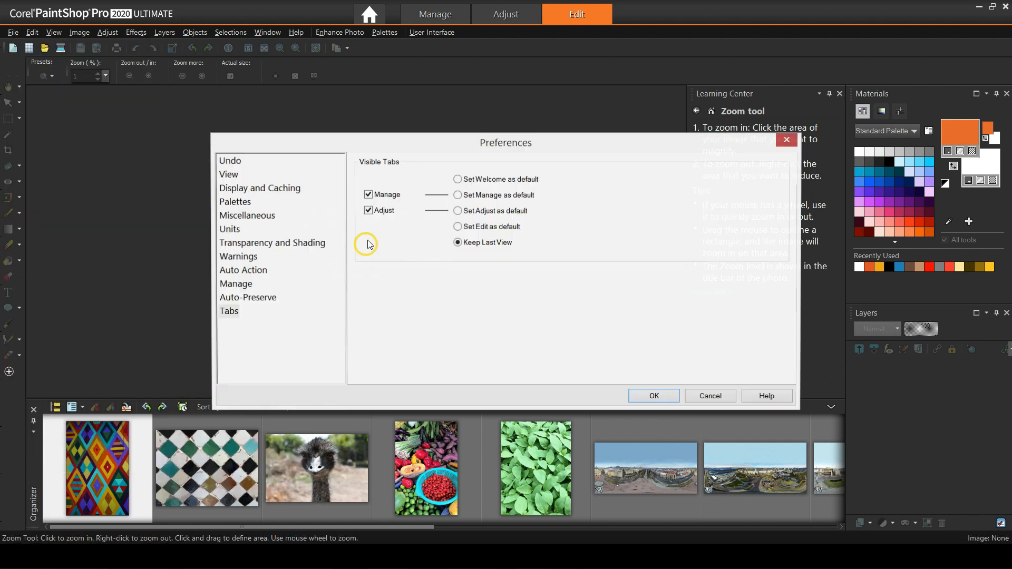
{"action": "left_click", "coordinate": [228, 312]}
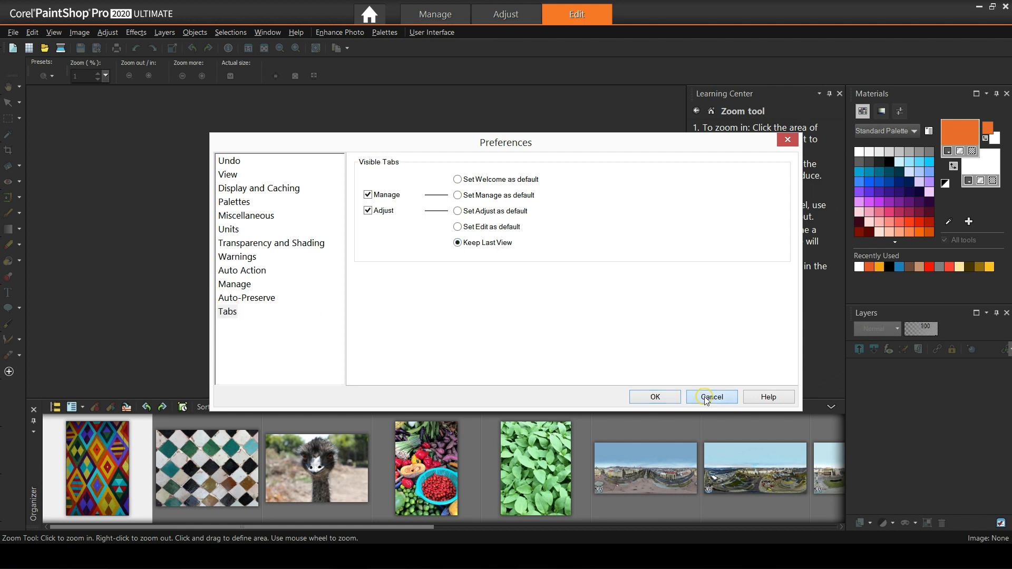
{"action": "left_click", "coordinate": [656, 397]}
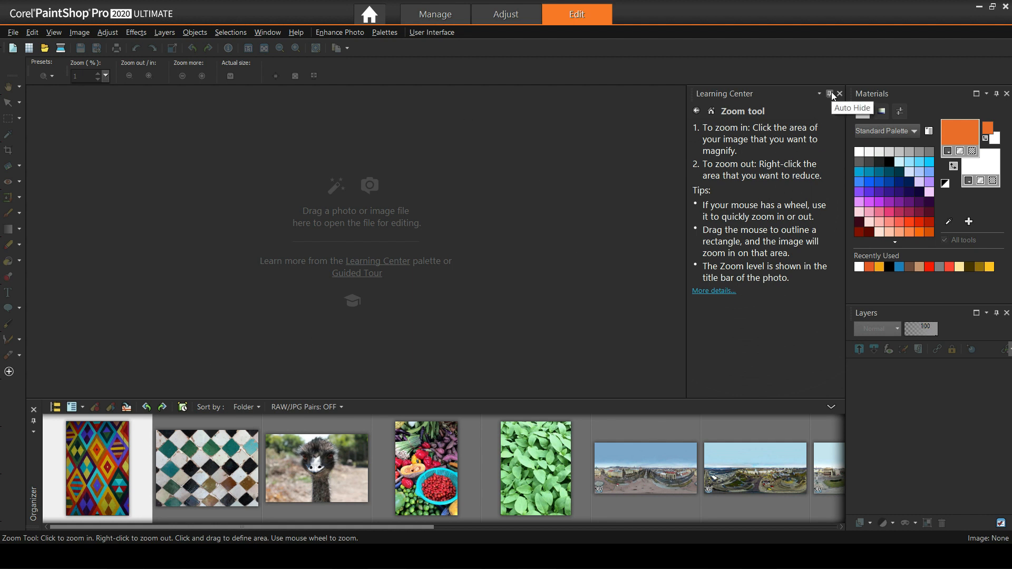
Step: Set the Learning Center palette to auto-hide and close the Organizer panel
{"action": "mouse_move", "coordinate": [831, 93]}
{"action": "left_mouse_down"}
{"action": "mouse_move", "coordinate": [843, 182]}
{"action": "mouse_move", "coordinate": [830, 157]}
{"action": "left_mouse_up"}
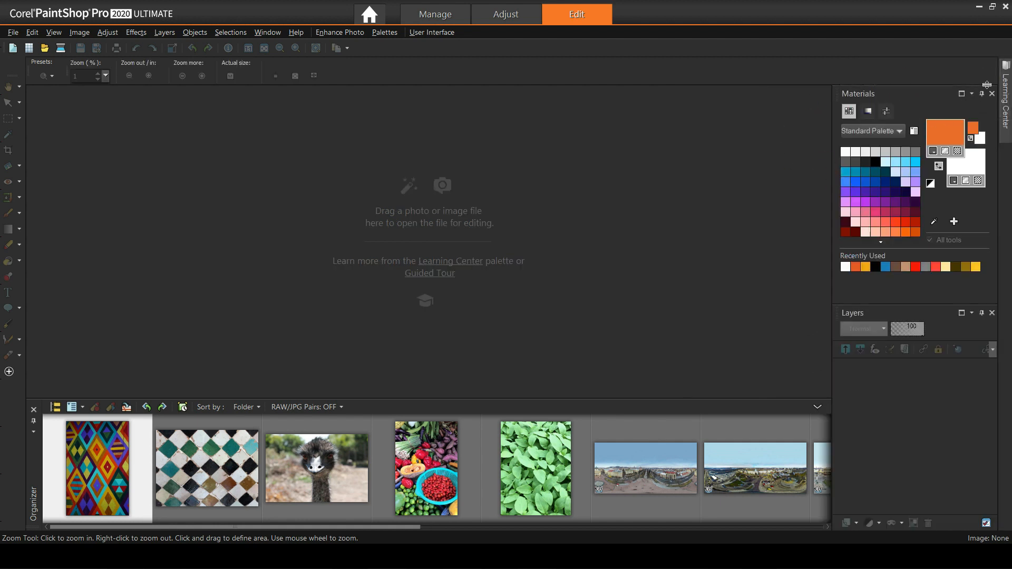
{"action": "left_click", "coordinate": [1006, 90]}
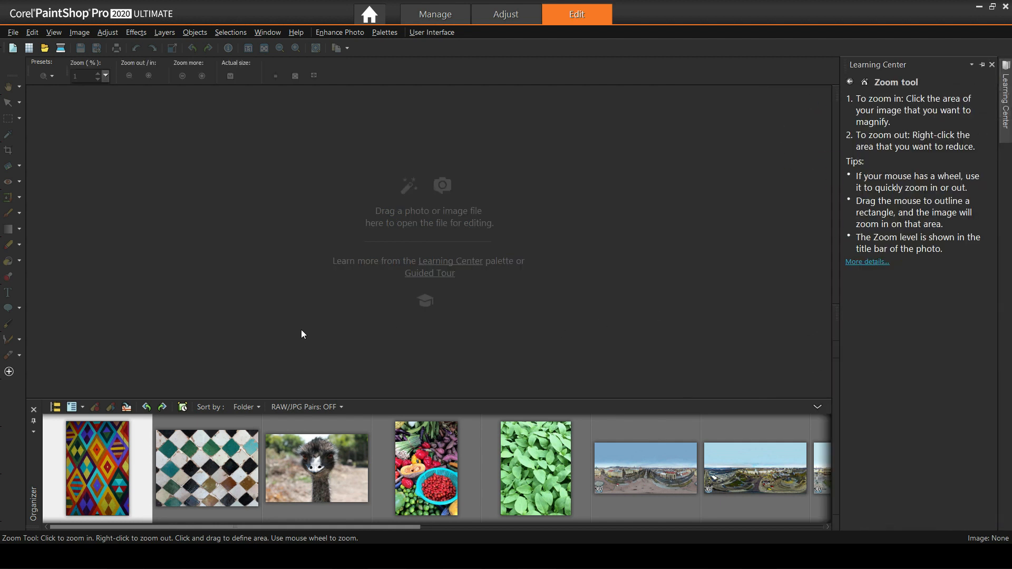
{"action": "left_click", "coordinate": [34, 409]}
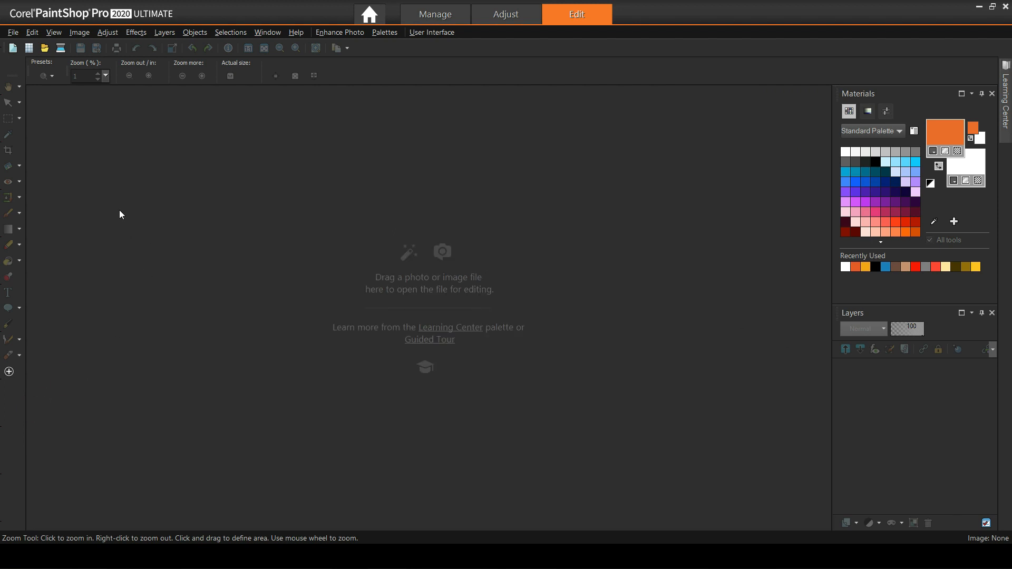
{"action": "left_click", "coordinate": [54, 32]}
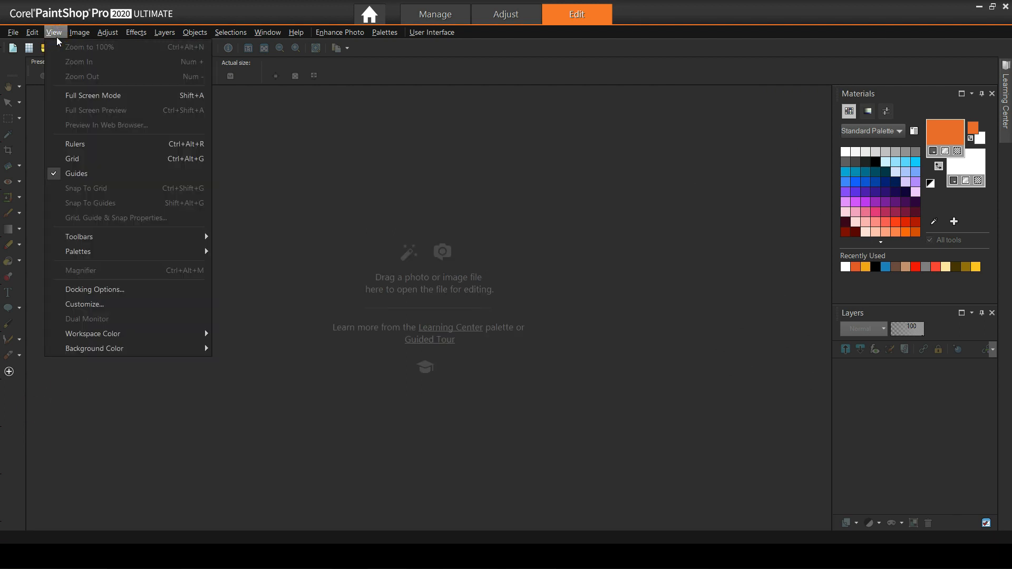
{"action": "mouse_move", "coordinate": [79, 236]}
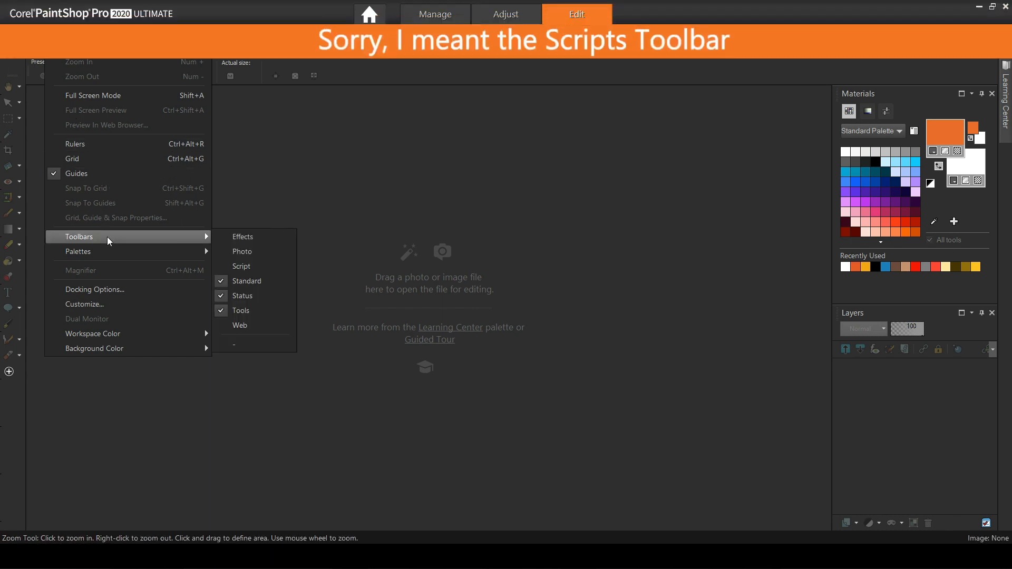
Step: Show the Script toolbar and dock it into the top toolbar row
{"action": "left_click", "coordinate": [242, 265]}
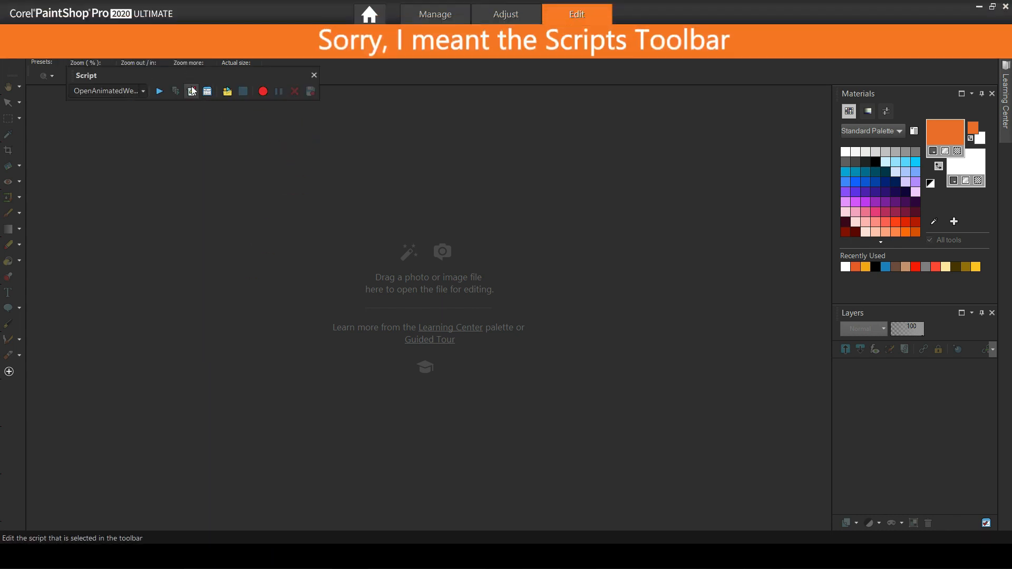
{"action": "left_click_drag", "start_coordinate": [180, 77], "coordinate": [630, 44]}
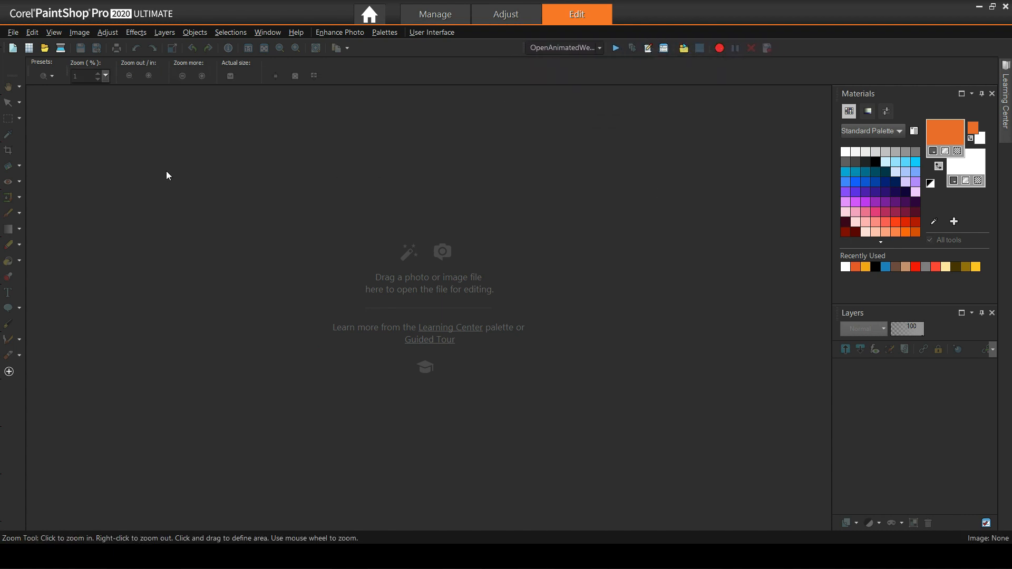
Step: In General Program Preferences > Tabs, hide the Manage and Adjust tabs and keep the last used view at startup
{"action": "left_click", "coordinate": [14, 32]}
{"action": "mouse_move", "coordinate": [44, 402]}
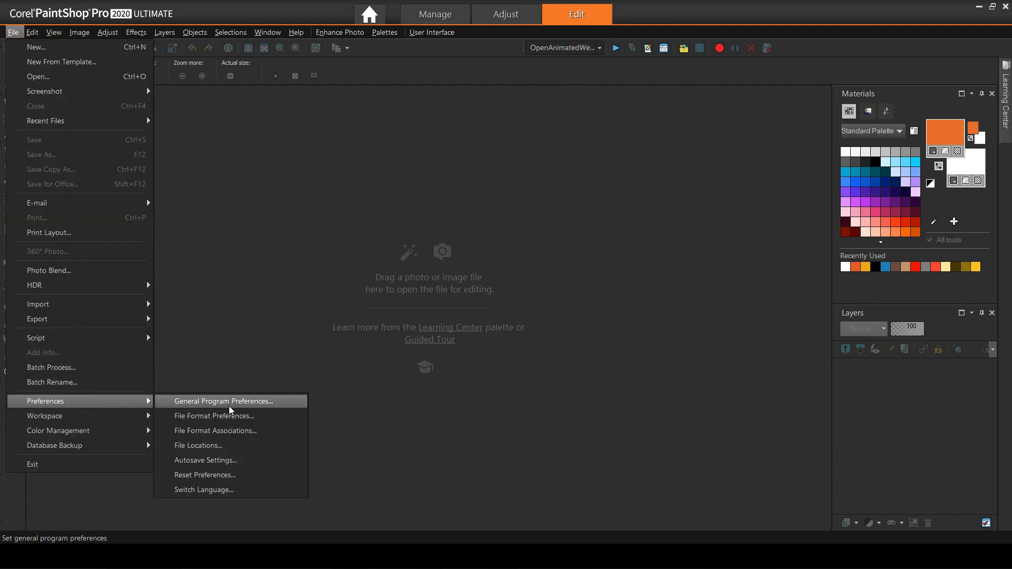
{"action": "left_click", "coordinate": [230, 406]}
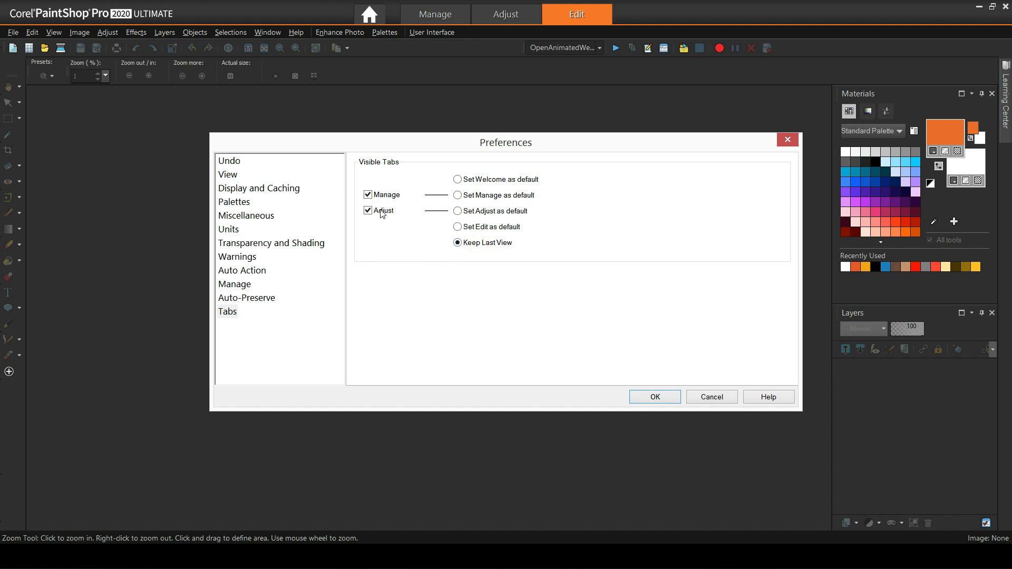
{"action": "left_click", "coordinate": [368, 210]}
{"action": "left_click", "coordinate": [368, 194]}
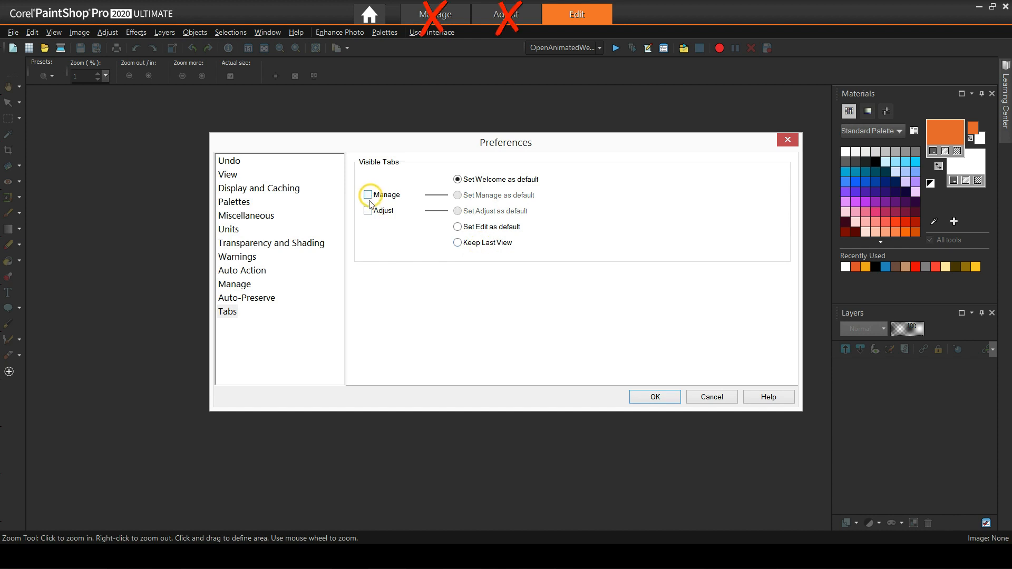
{"action": "left_click", "coordinate": [492, 244]}
{"action": "left_click", "coordinate": [655, 397]}
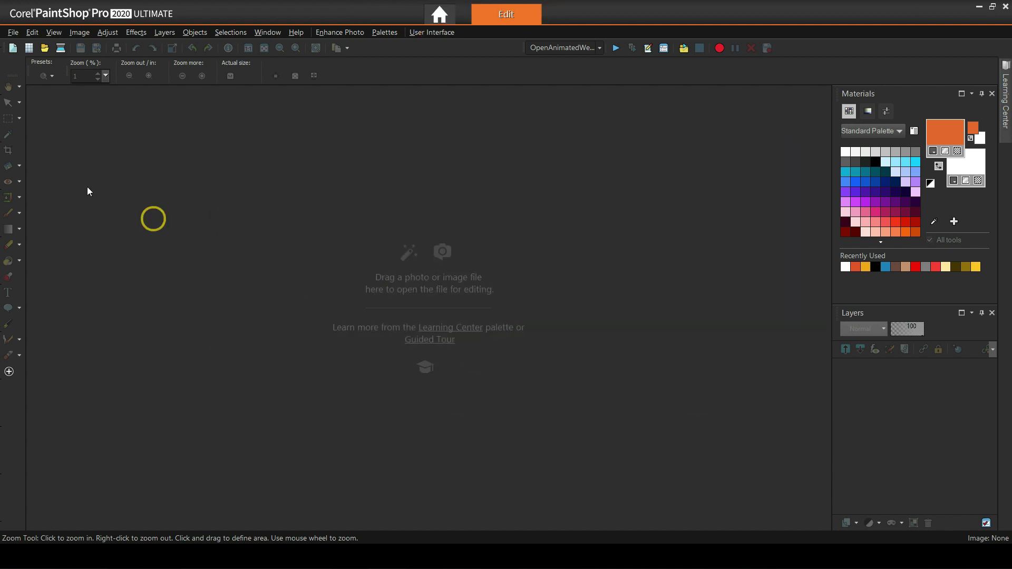
Step: Exit and relaunch PaintShop Pro, then browse the Edit commands to confirm the layout persisted
{"action": "left_click", "coordinate": [16, 32]}
{"action": "left_click", "coordinate": [80, 467]}
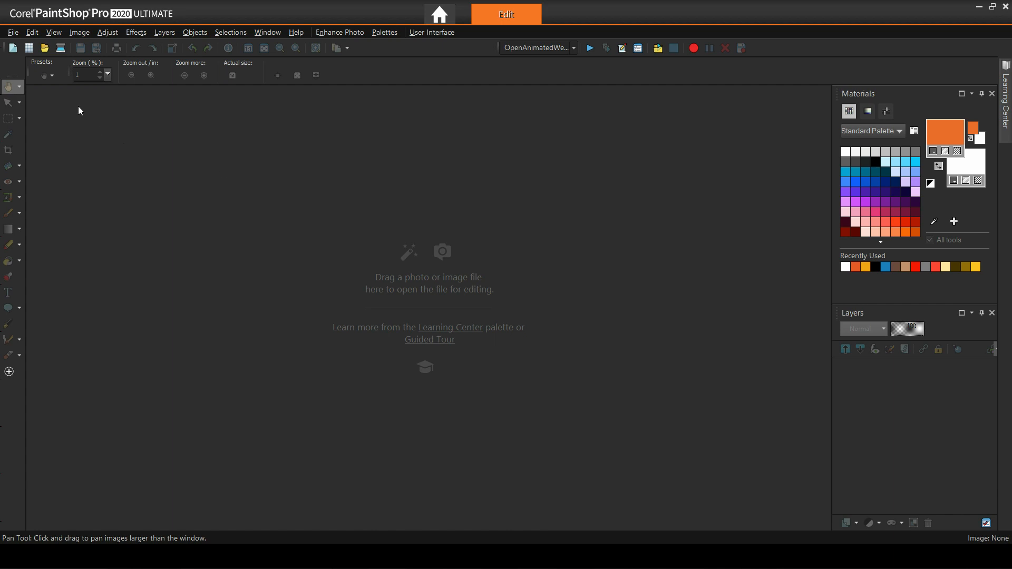
{"action": "left_click", "coordinate": [32, 32]}
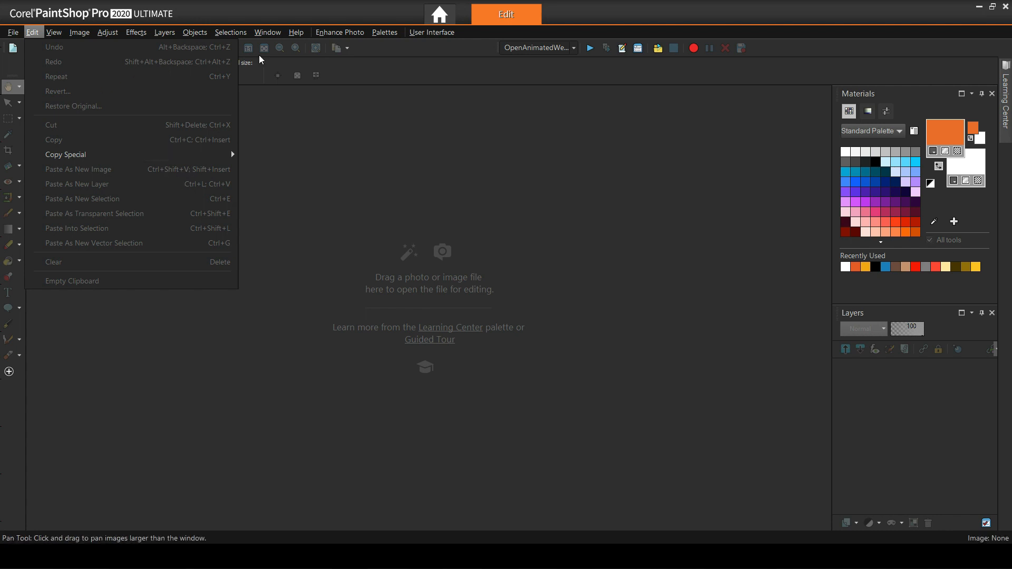
{"action": "mouse_move", "coordinate": [54, 32]}
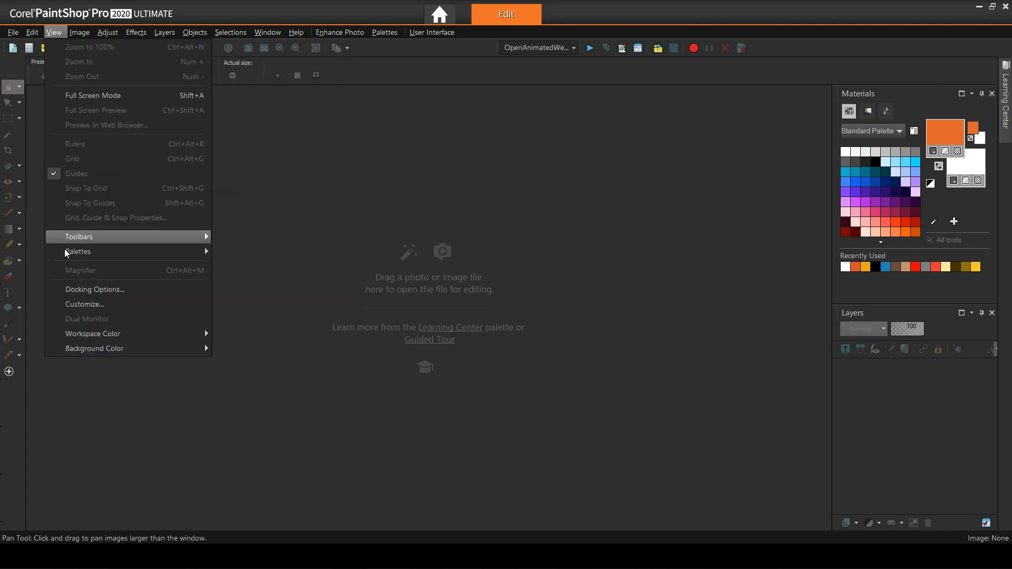
Step: Open Customize > Keyboard and switch to the Edit command category
{"action": "left_click", "coordinate": [87, 305]}
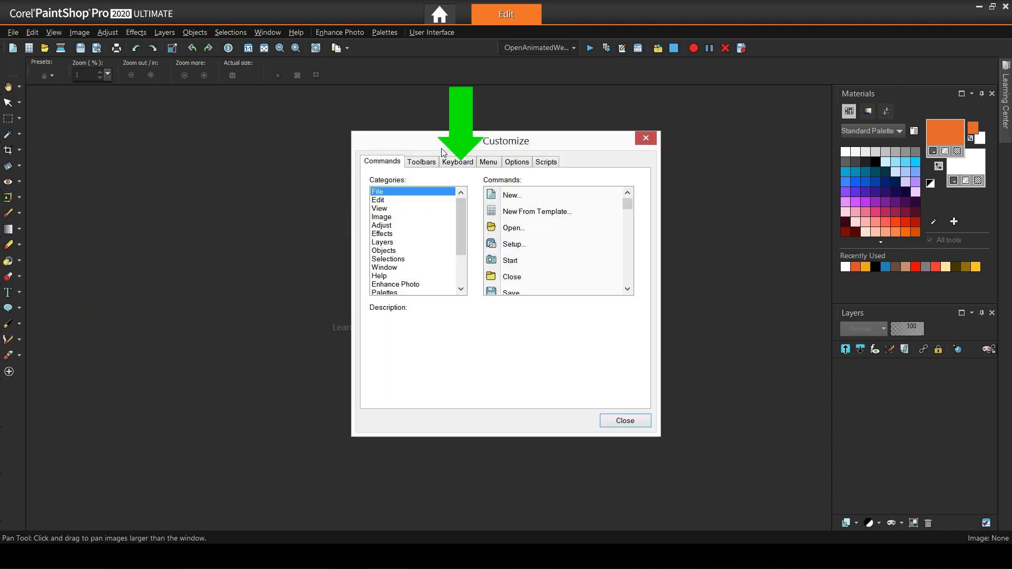
{"action": "left_click", "coordinate": [458, 162]}
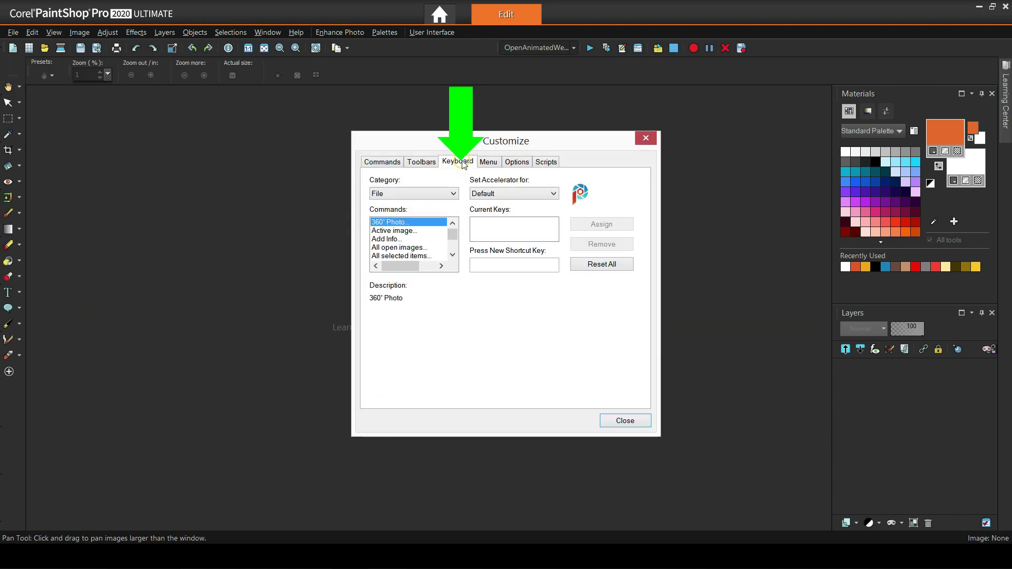
{"action": "left_click", "coordinate": [455, 194]}
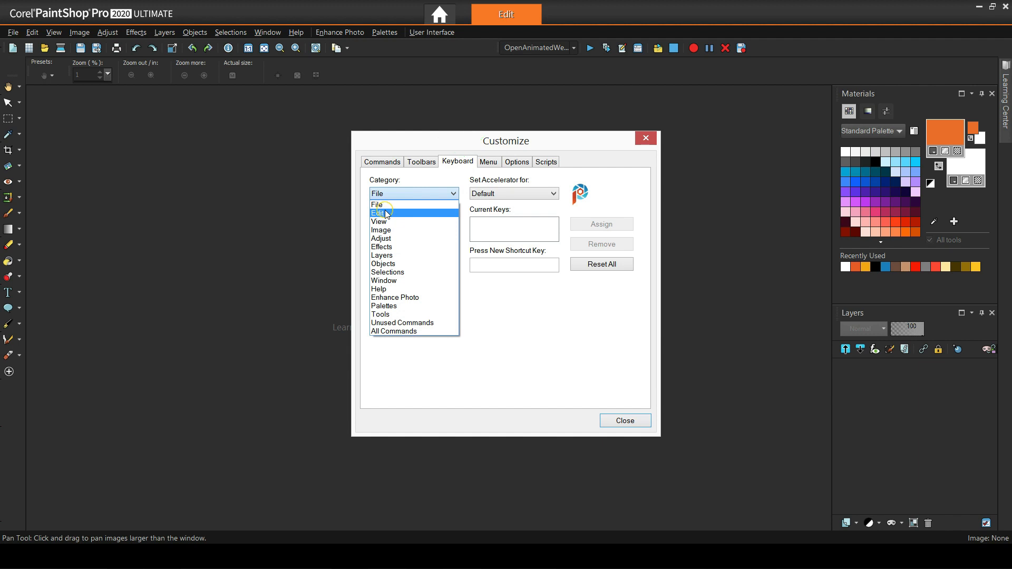
{"action": "left_click", "coordinate": [385, 213]}
{"action": "left_click_drag", "start_coordinate": [453, 230], "coordinate": [454, 244]}
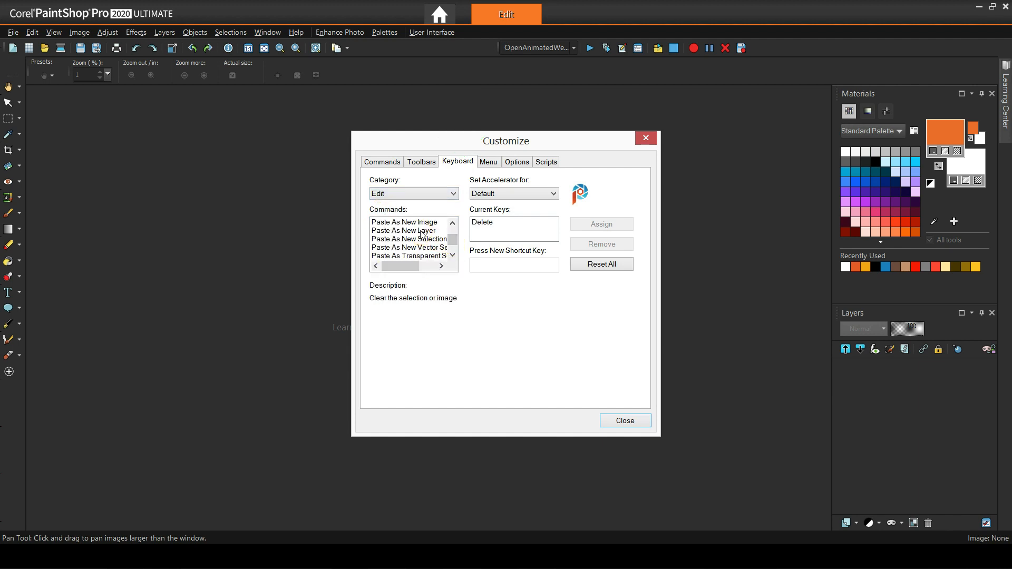
Step: Remove the Ctrl+V shortcut from Paste As New Layer
{"action": "left_click", "coordinate": [404, 231]}
{"action": "left_click", "coordinate": [484, 232]}
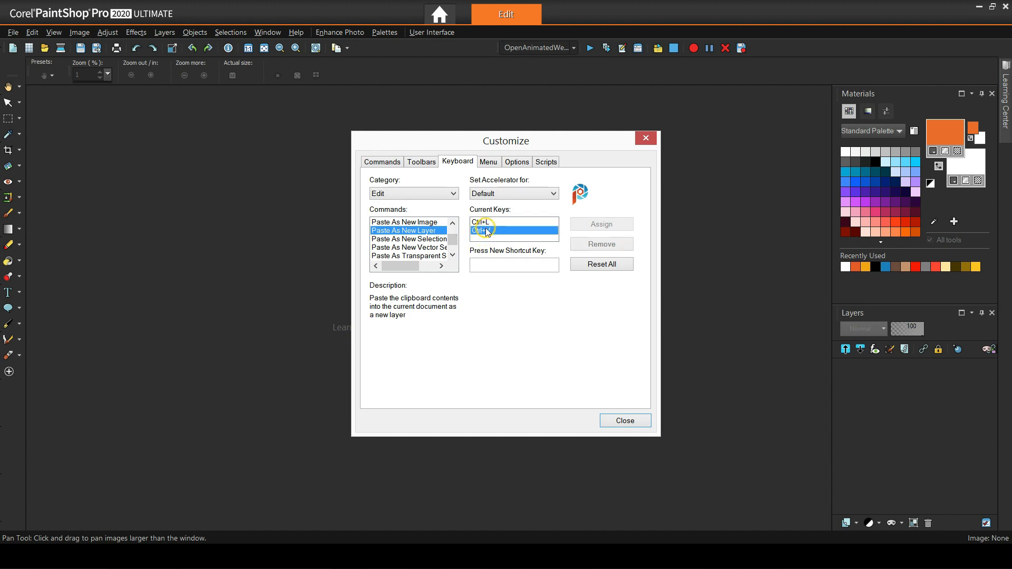
{"action": "left_click", "coordinate": [602, 244]}
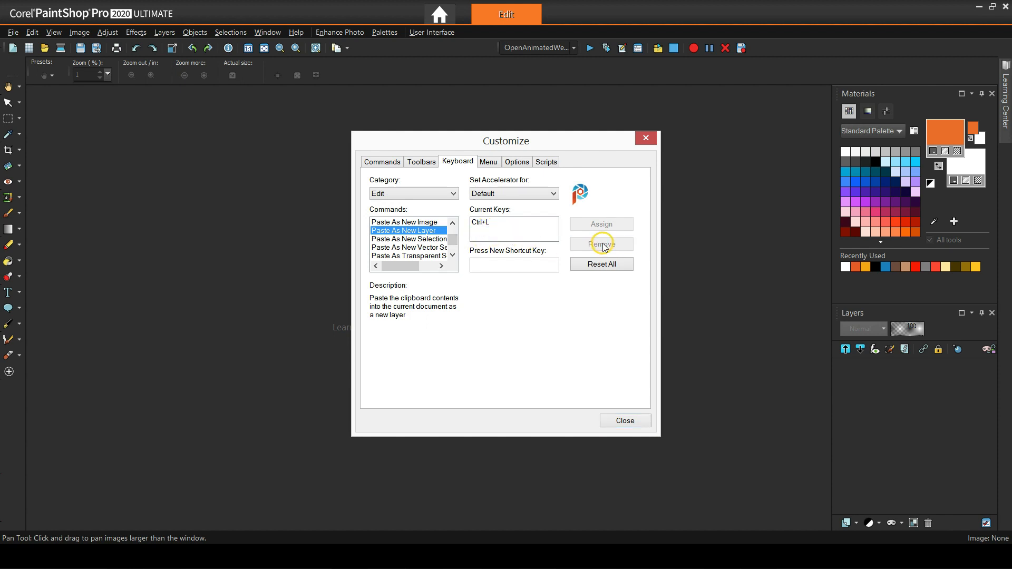
Step: Remove Ctrl+Shift+V from Paste As New Image and assign Ctrl+V to it instead
{"action": "left_click", "coordinate": [406, 222]}
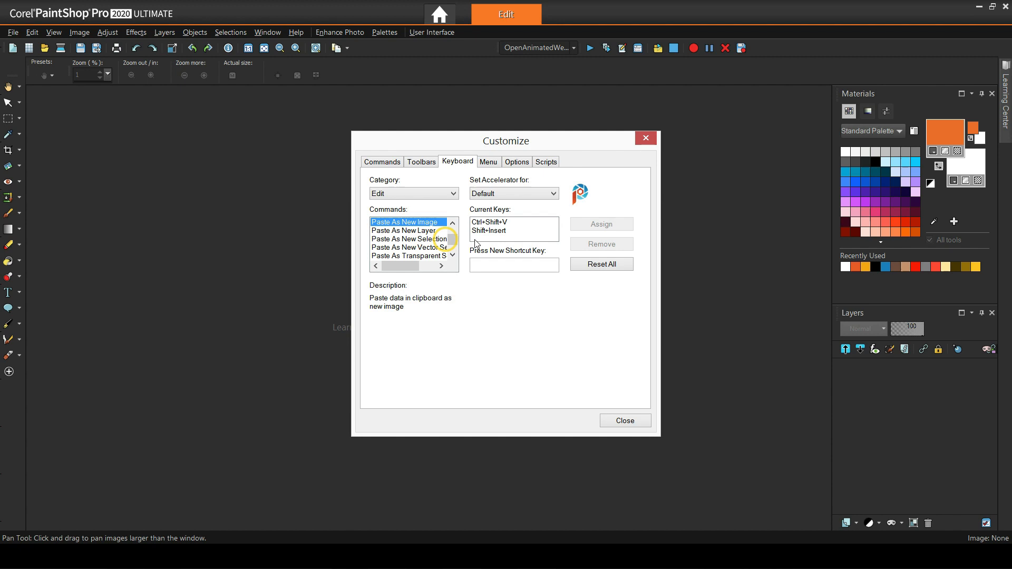
{"action": "left_click", "coordinate": [498, 222]}
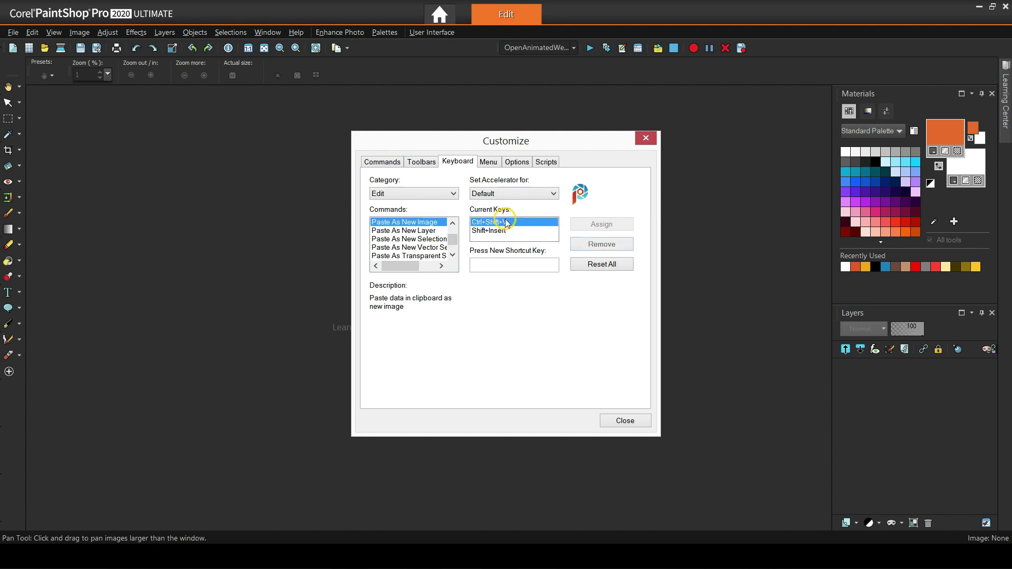
{"action": "left_click", "coordinate": [602, 245]}
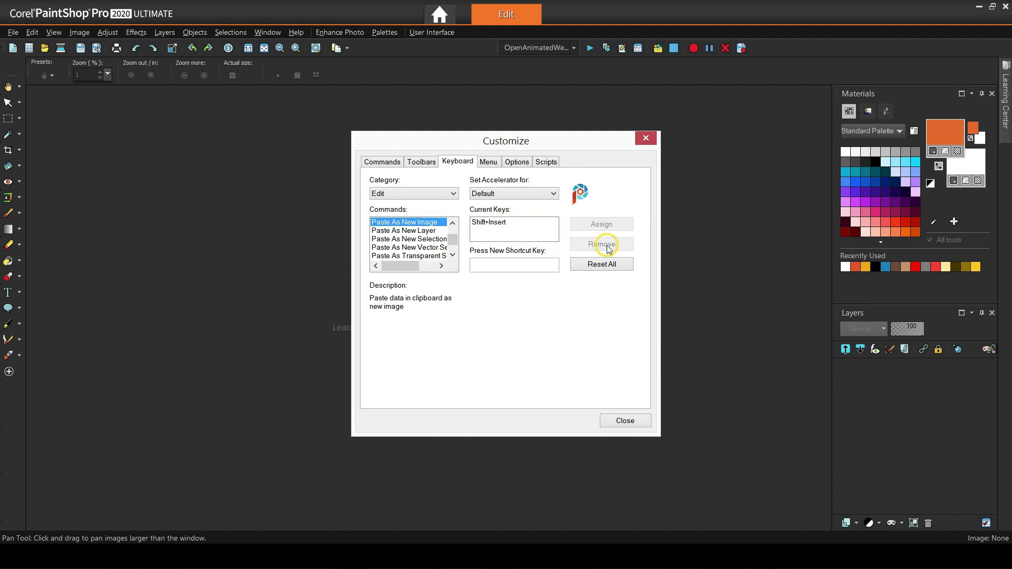
{"action": "left_click", "coordinate": [478, 264]}
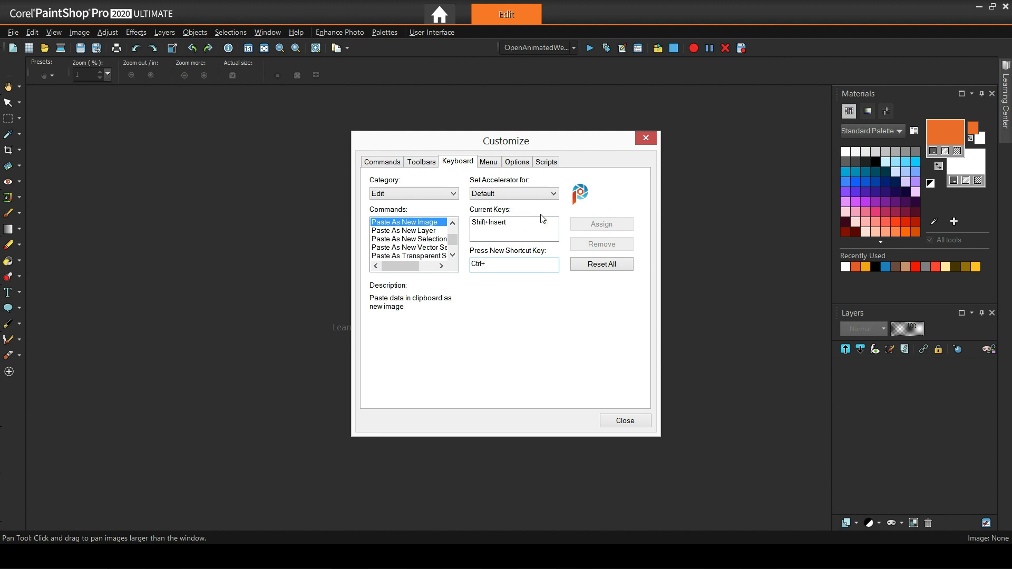
{"action": "key", "text": "ctrl+v"}
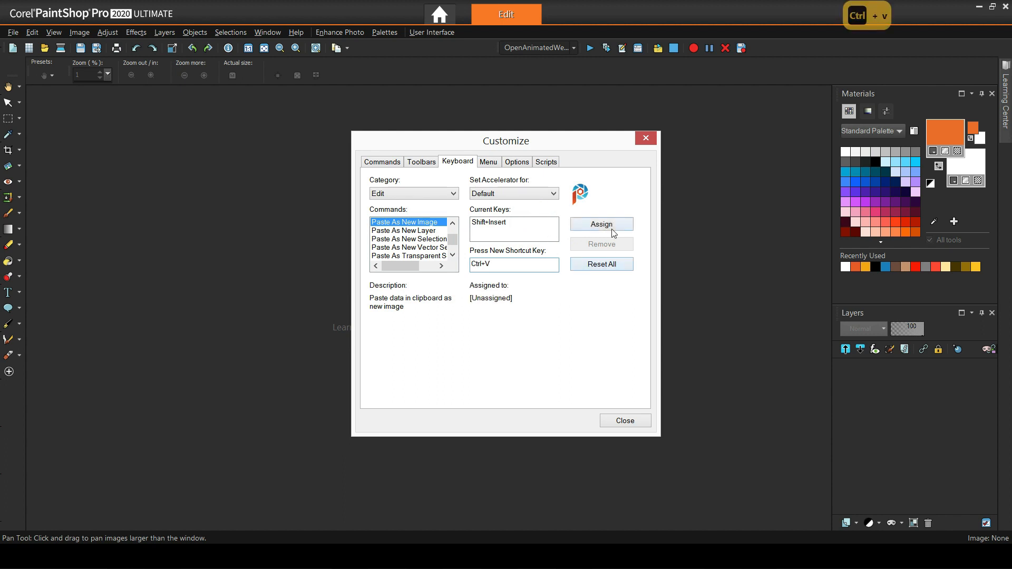
{"action": "left_click", "coordinate": [613, 229]}
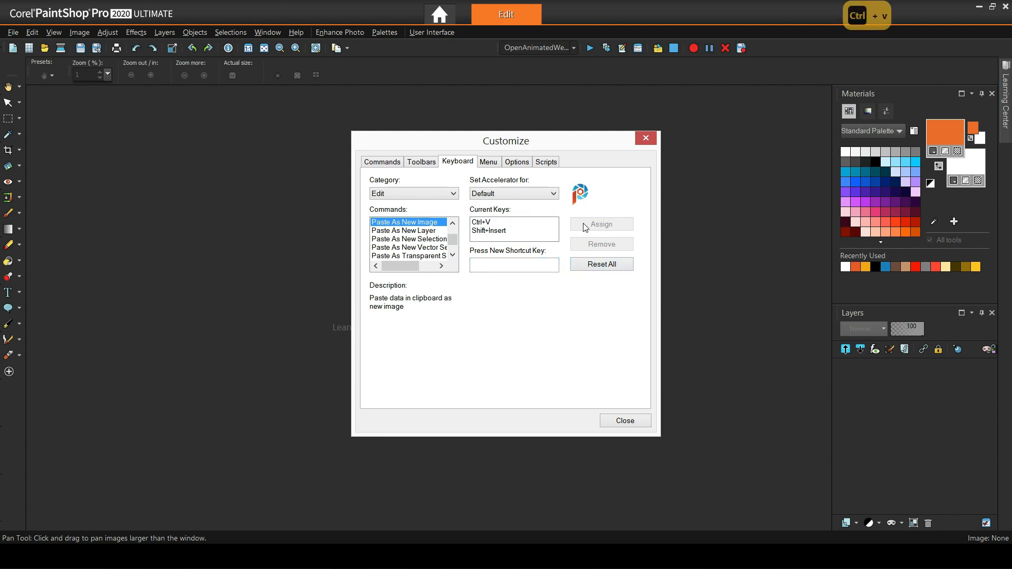
Step: Assign Ctrl+Shift+V to Paste As New Layer
{"action": "left_click", "coordinate": [427, 231]}
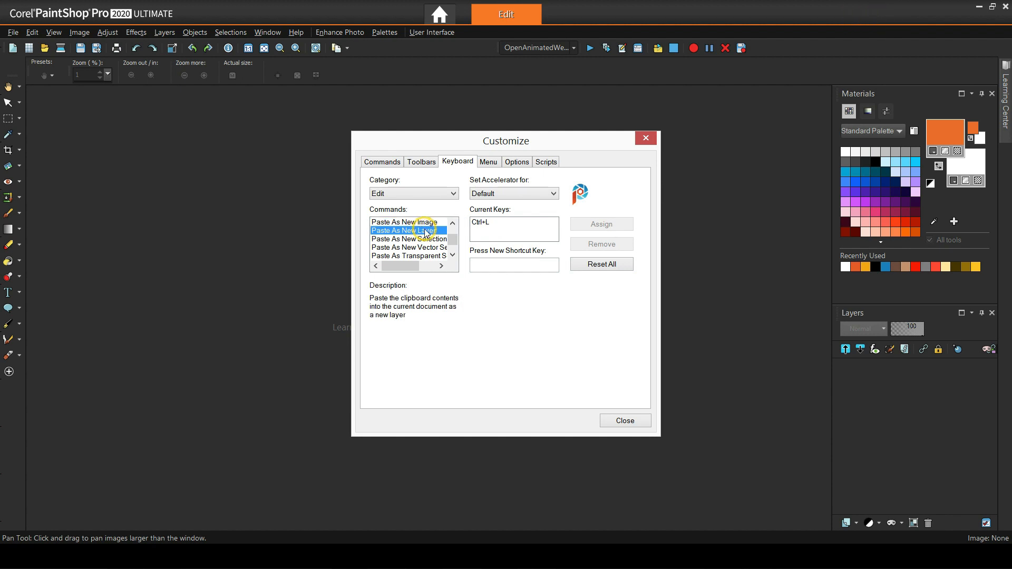
{"action": "left_click", "coordinate": [488, 267]}
{"action": "key", "text": "ctrl+shift"}
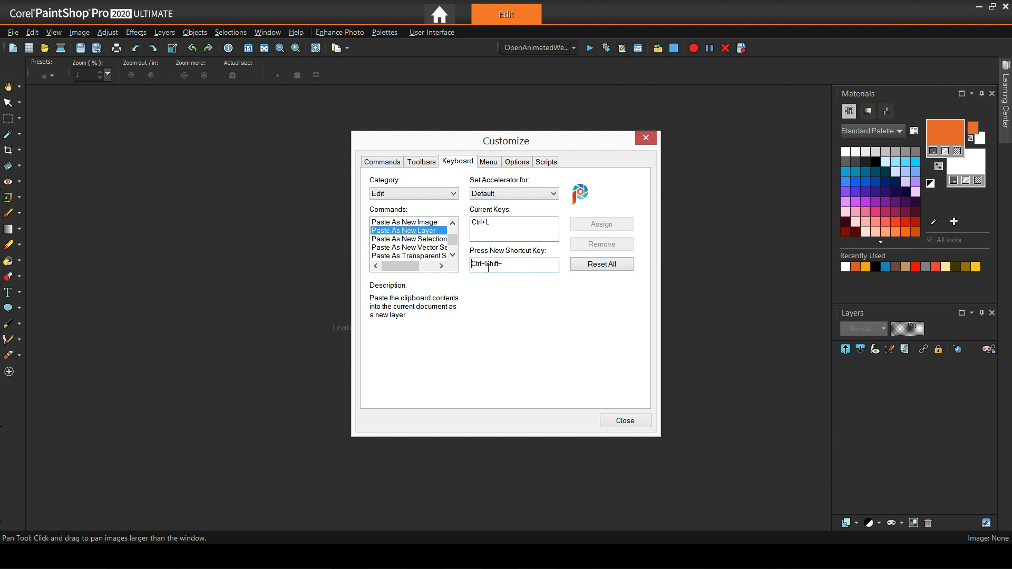
{"action": "key", "text": "ctrl+shift+v"}
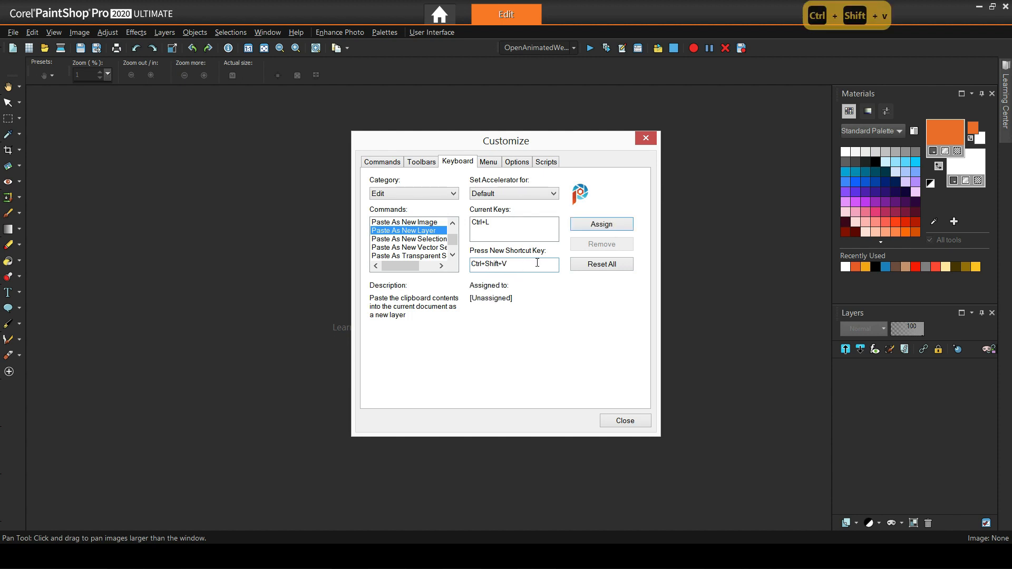
{"action": "left_click", "coordinate": [616, 226]}
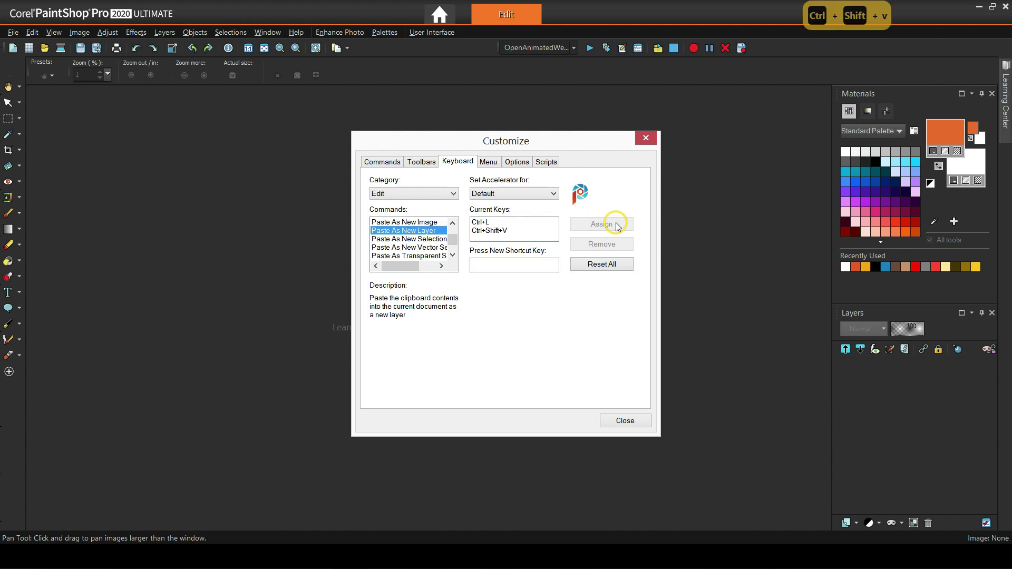
Step: Close the Customize dialog and review the new paste shortcuts in the Edit menu
{"action": "left_click", "coordinate": [625, 420]}
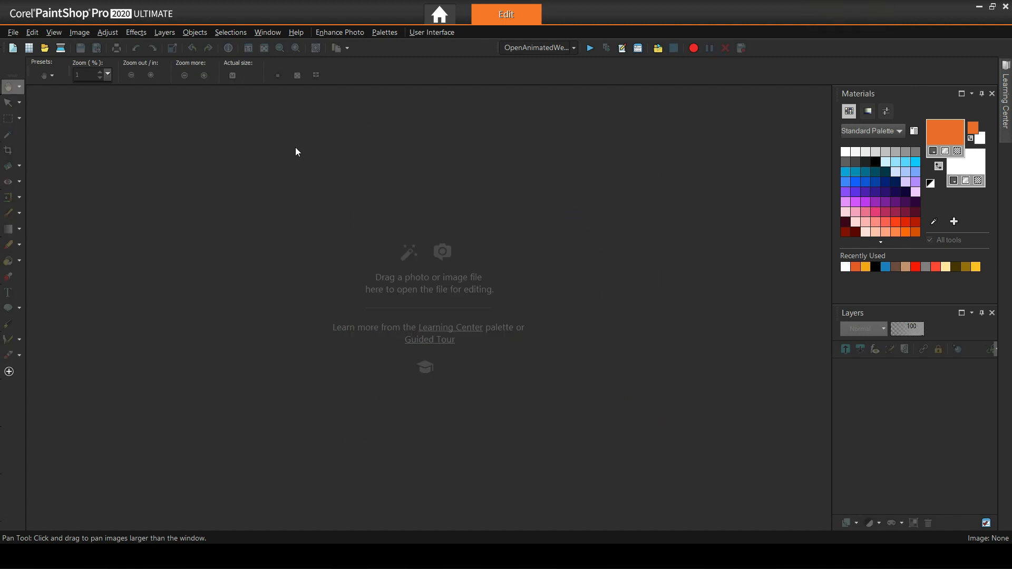
{"action": "left_click", "coordinate": [33, 32]}
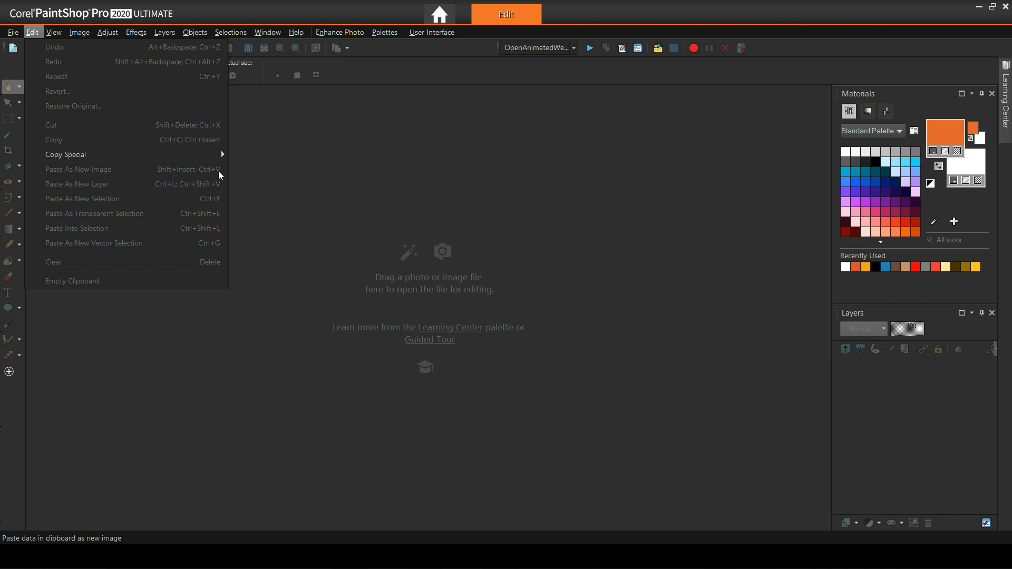
Step: Exit and relaunch PaintShop Pro, then check the Edit menu's paste shortcuts
{"action": "left_click", "coordinate": [35, 33]}
{"action": "left_click", "coordinate": [13, 32]}
{"action": "mouse_move", "coordinate": [58, 430]}
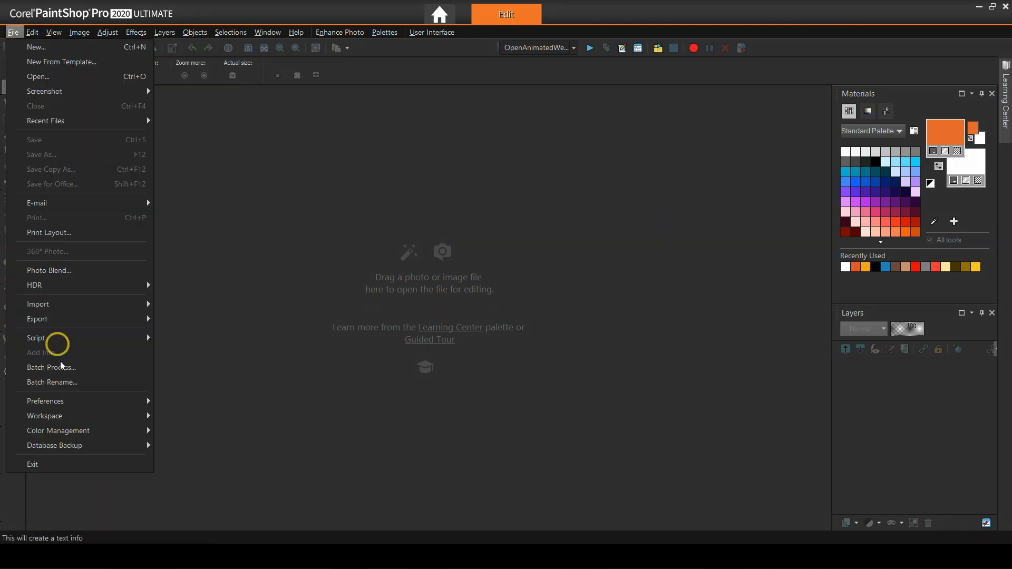
{"action": "left_click", "coordinate": [66, 463]}
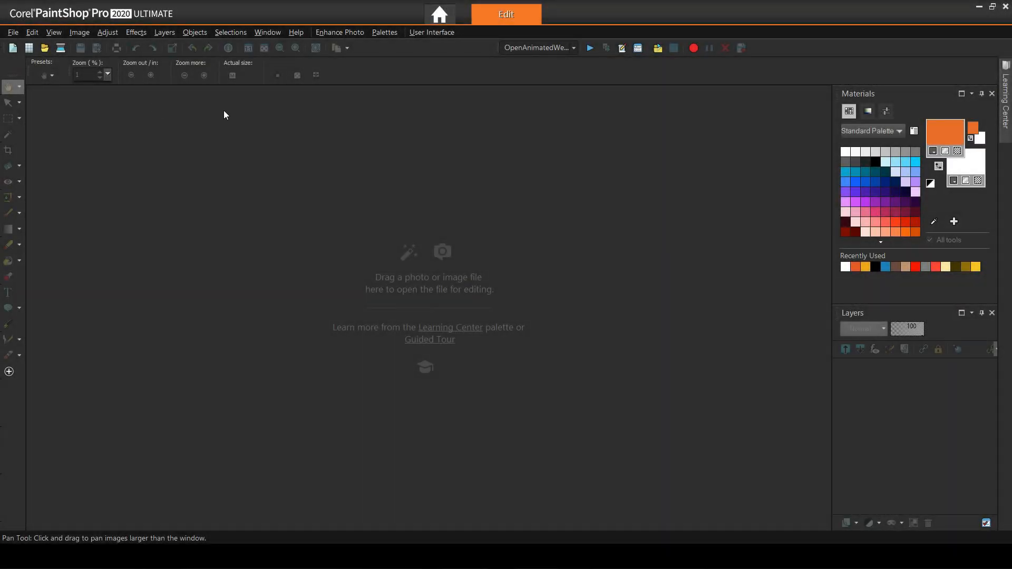
{"action": "left_click", "coordinate": [13, 31]}
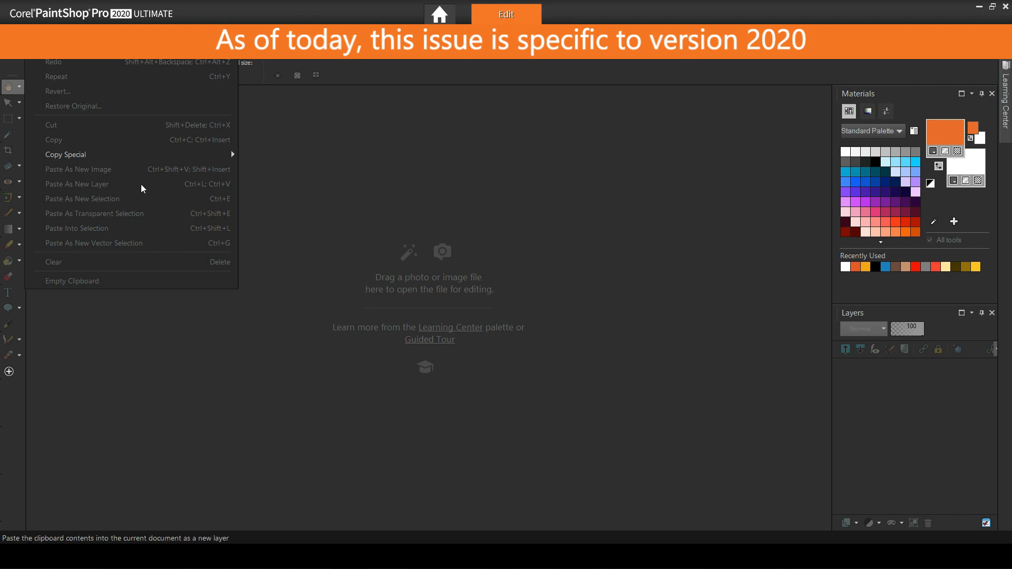
{"action": "left_click", "coordinate": [287, 237]}
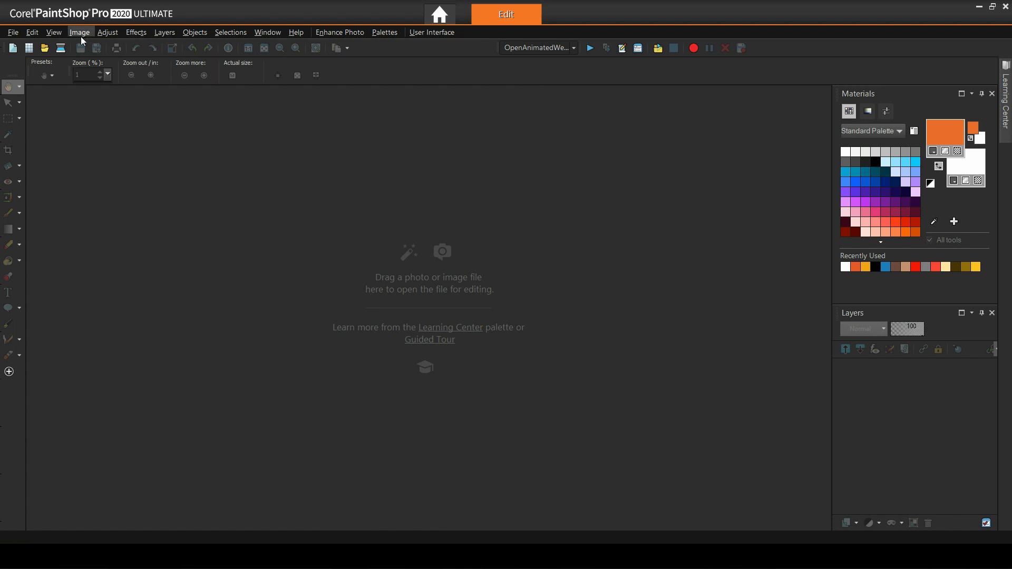
Step: Open Customize > Keyboard and choose the Edit command category
{"action": "left_click", "coordinate": [54, 33]}
{"action": "left_click", "coordinate": [83, 304]}
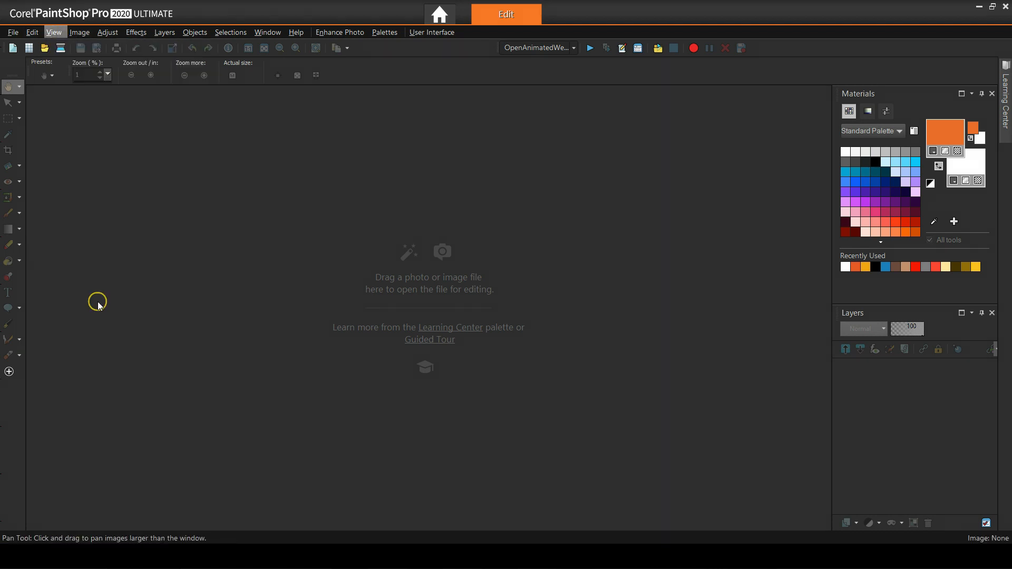
{"action": "left_click", "coordinate": [458, 162]}
{"action": "left_click", "coordinate": [413, 193]}
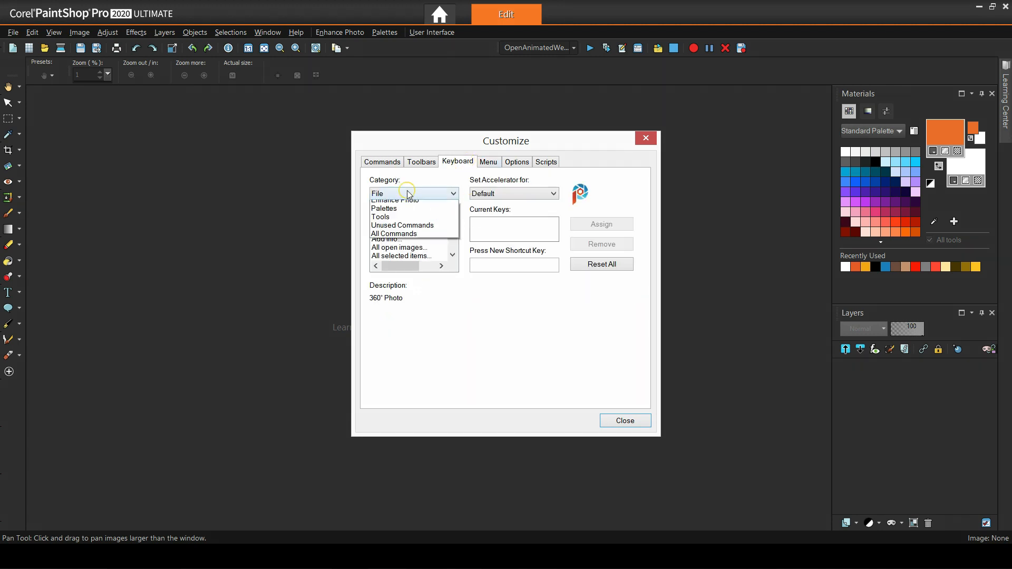
{"action": "left_click", "coordinate": [387, 230]}
{"action": "scroll", "coordinate": [411, 237], "scroll_direction": "down", "scroll_amount": 5}
Step: Assign Ctrl+V to Paste As New Image, close Customize and verify the shortcut in the Edit menu
{"action": "left_click", "coordinate": [405, 223]}
{"action": "left_click", "coordinate": [514, 264]}
{"action": "key", "text": "ctrl+v"}
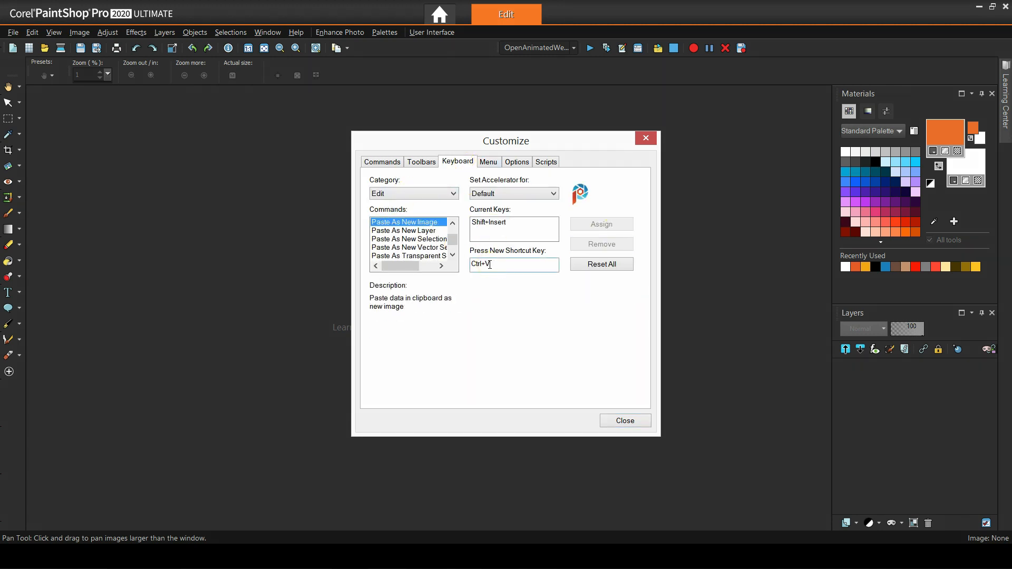
{"action": "left_click", "coordinate": [601, 224]}
{"action": "left_click", "coordinate": [625, 421]}
{"action": "left_click", "coordinate": [32, 32]}
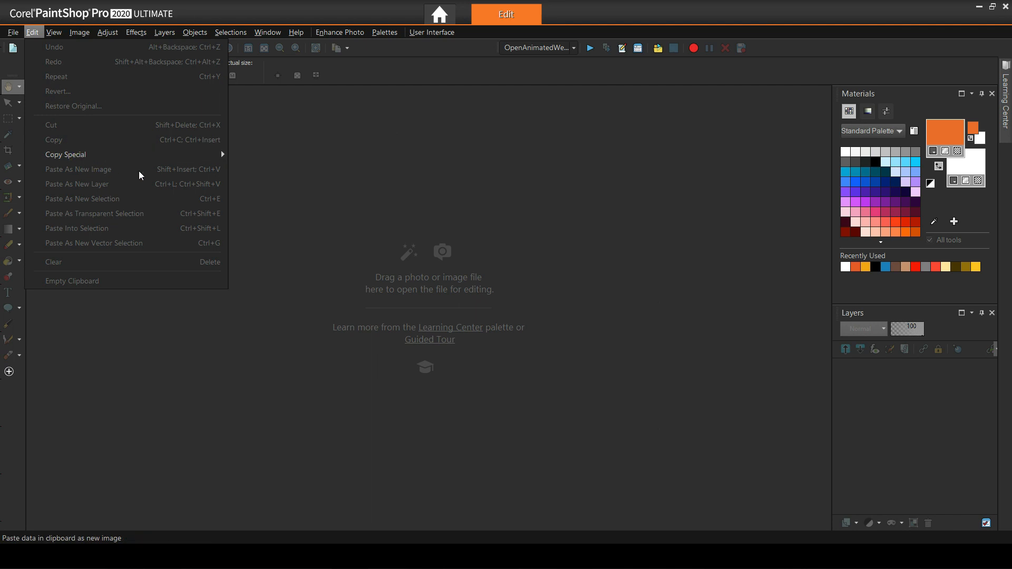
{"action": "left_click", "coordinate": [274, 183]}
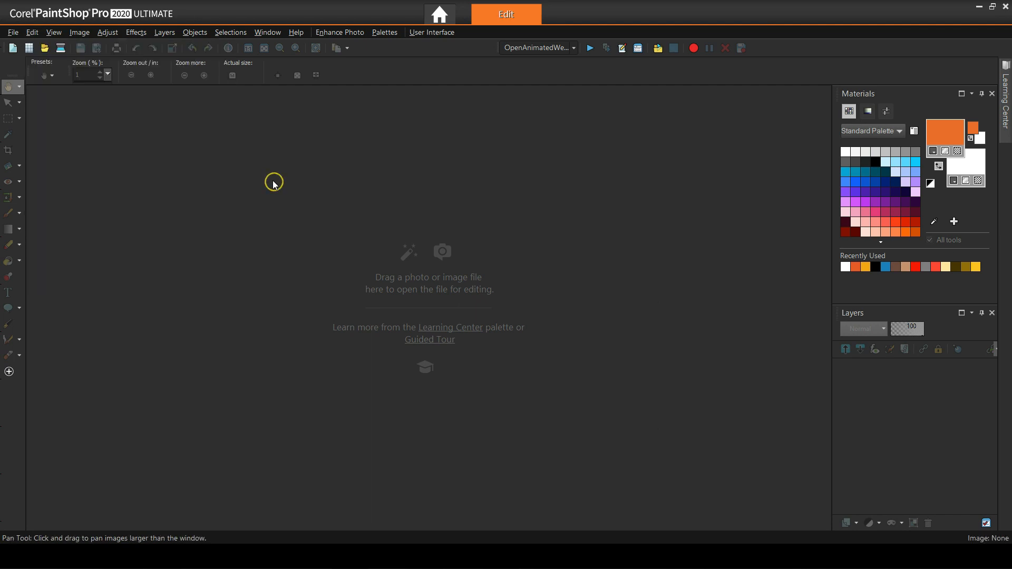
Step: Save the current setup as a workspace named New Workspace 2020 via File > Workspace > Save
{"action": "left_click", "coordinate": [13, 33]}
{"action": "mouse_move", "coordinate": [44, 416]}
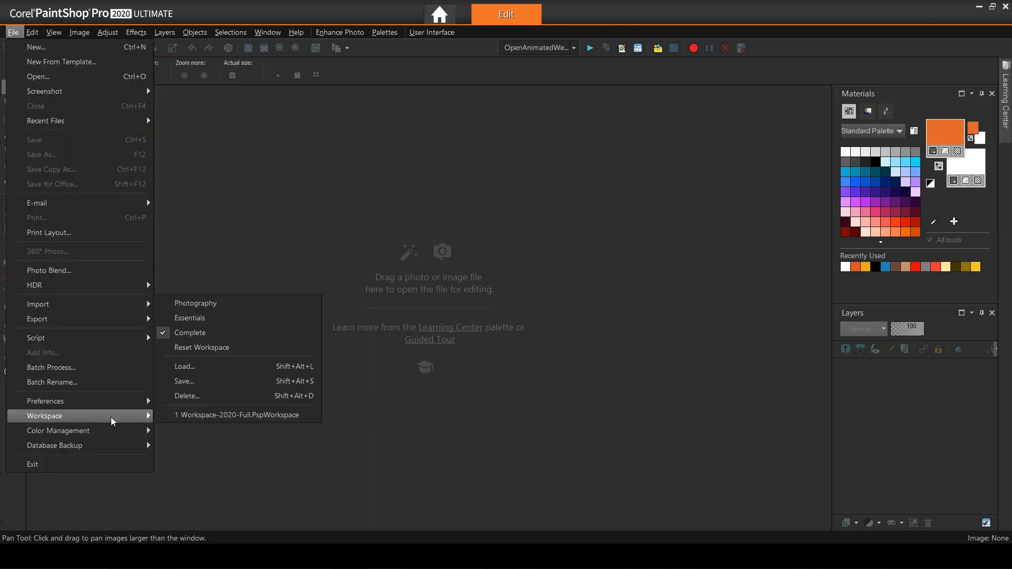
{"action": "left_click", "coordinate": [210, 383]}
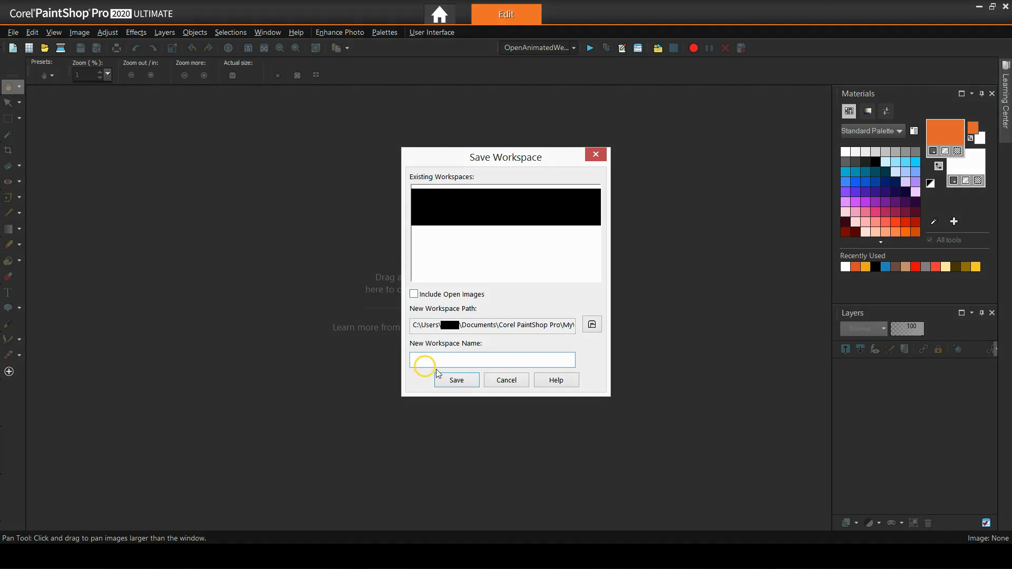
{"action": "type", "text": "New Workspace 2020"}
{"action": "left_click", "coordinate": [459, 381]}
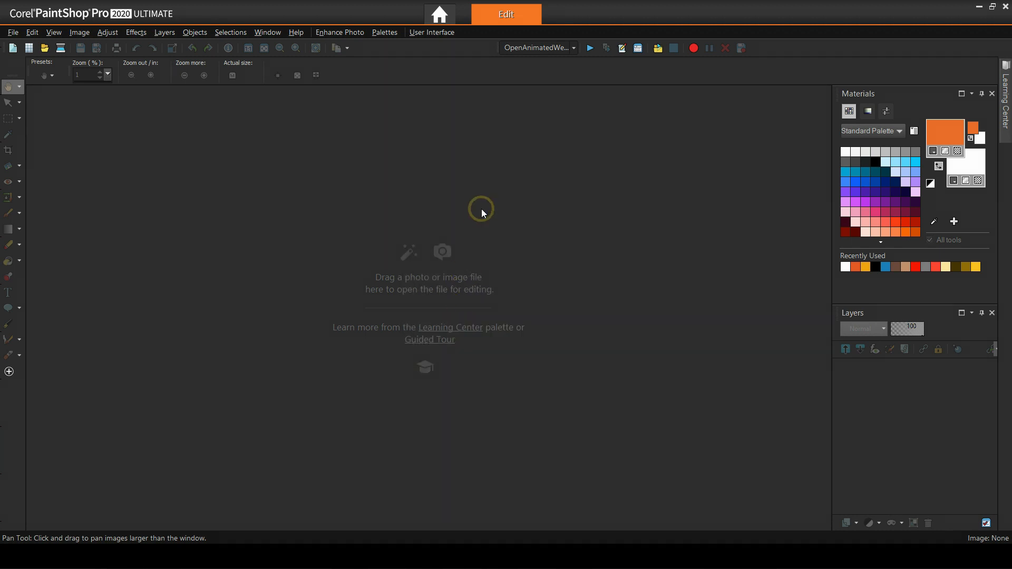
Step: Exit and relaunch PaintShop Pro, then review the Edit menu's paste shortcuts
{"action": "left_click", "coordinate": [14, 32]}
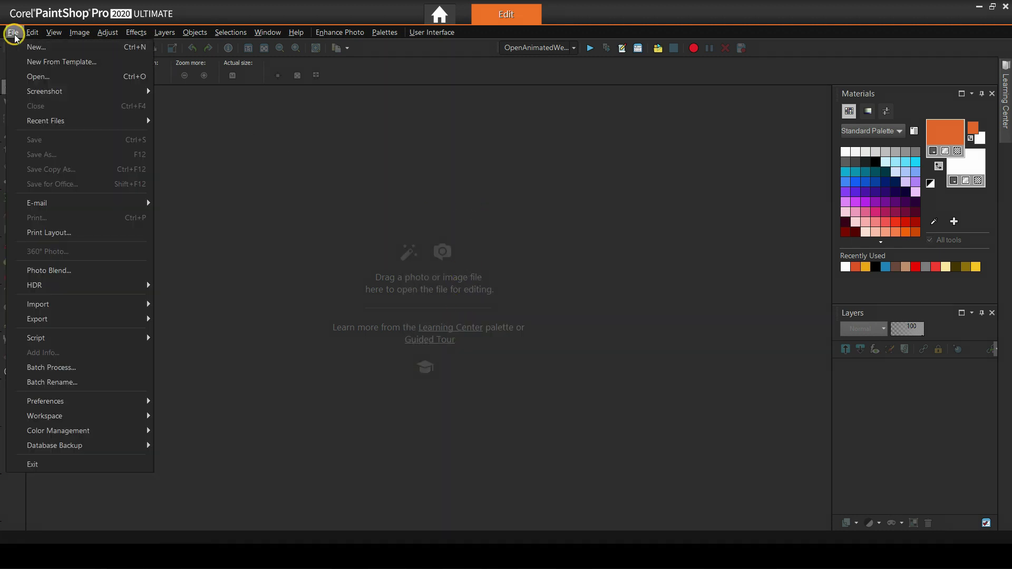
{"action": "left_click", "coordinate": [74, 464]}
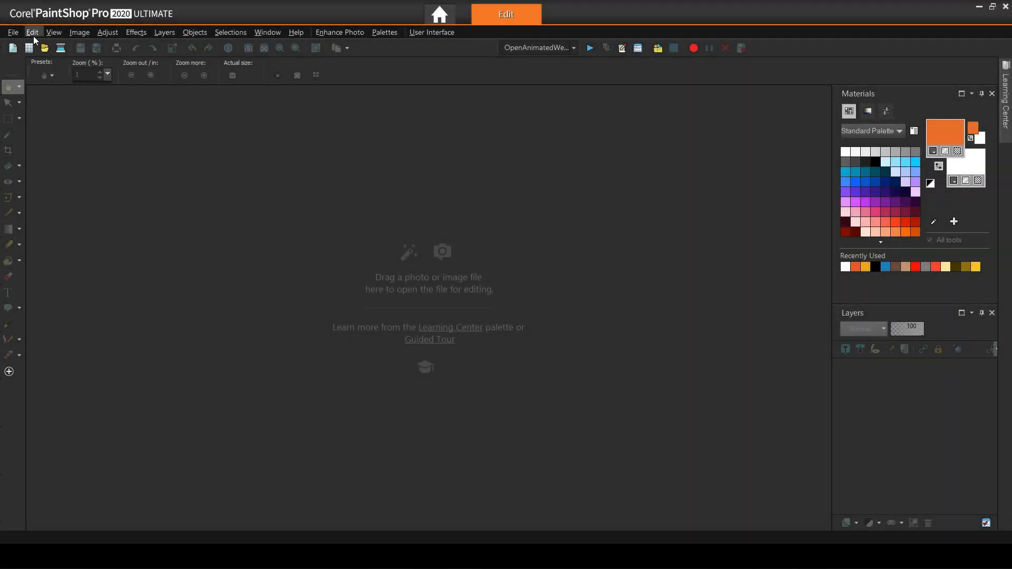
{"action": "left_click", "coordinate": [34, 36]}
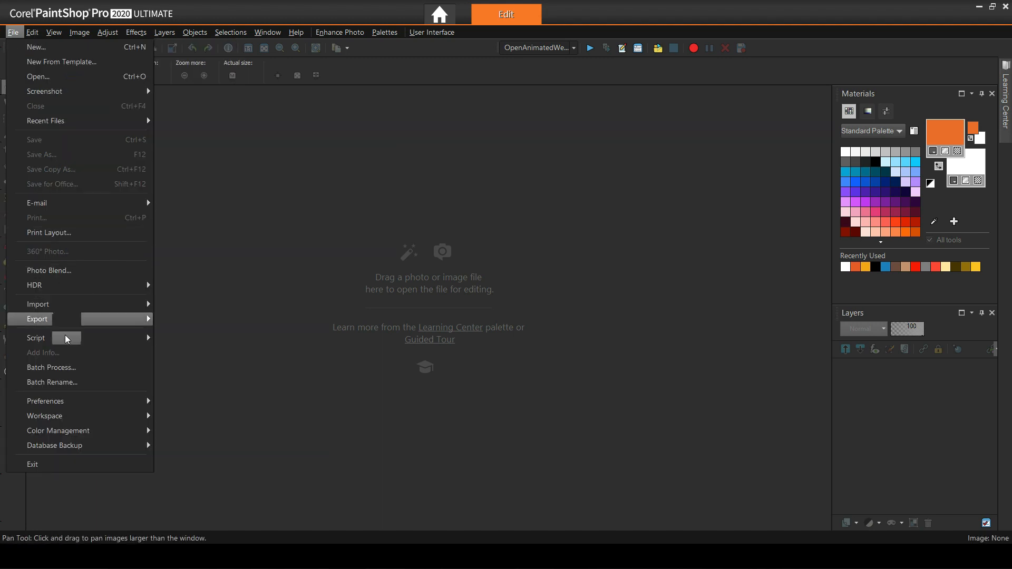
{"action": "mouse_move", "coordinate": [79, 417]}
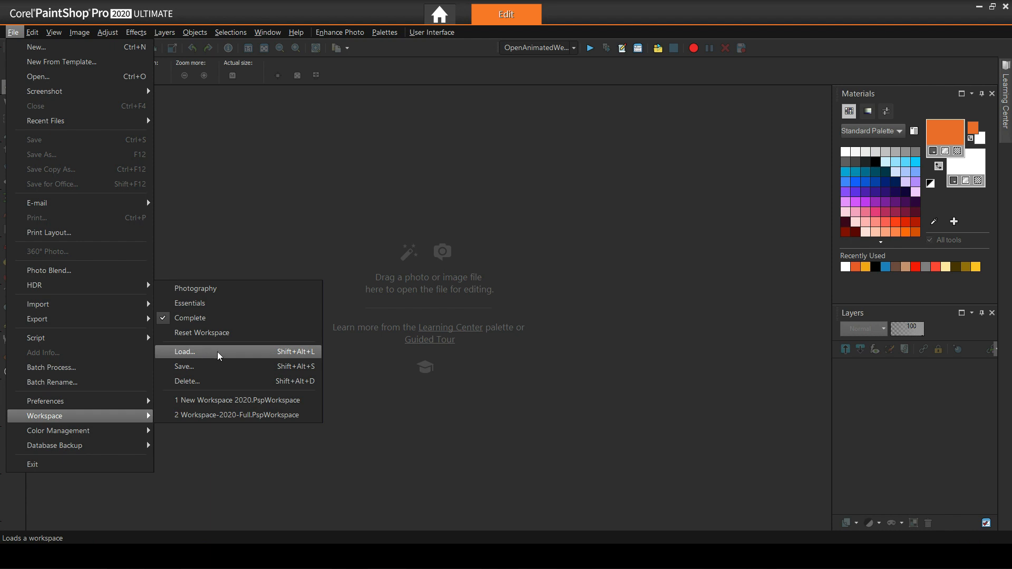
Step: Load New Workspace 2020 without saving the current one, then review the paste shortcuts
{"action": "left_click", "coordinate": [261, 351]}
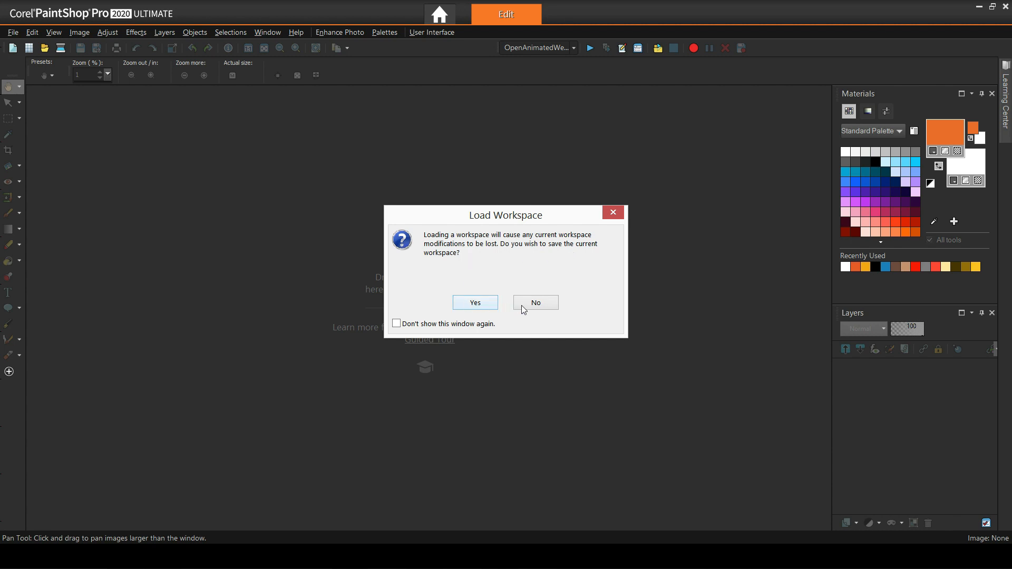
{"action": "left_click", "coordinate": [549, 307]}
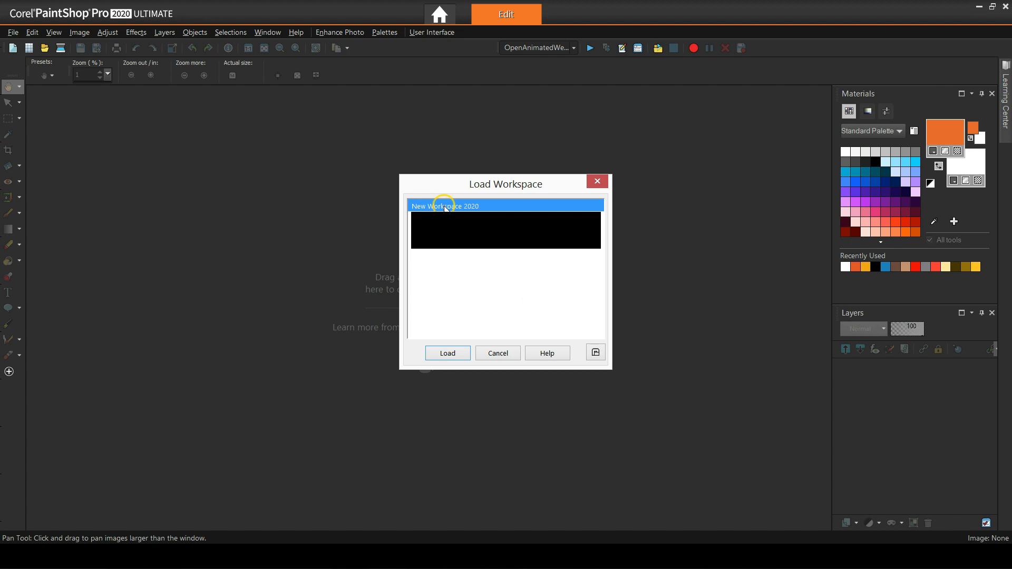
{"action": "left_click", "coordinate": [448, 352]}
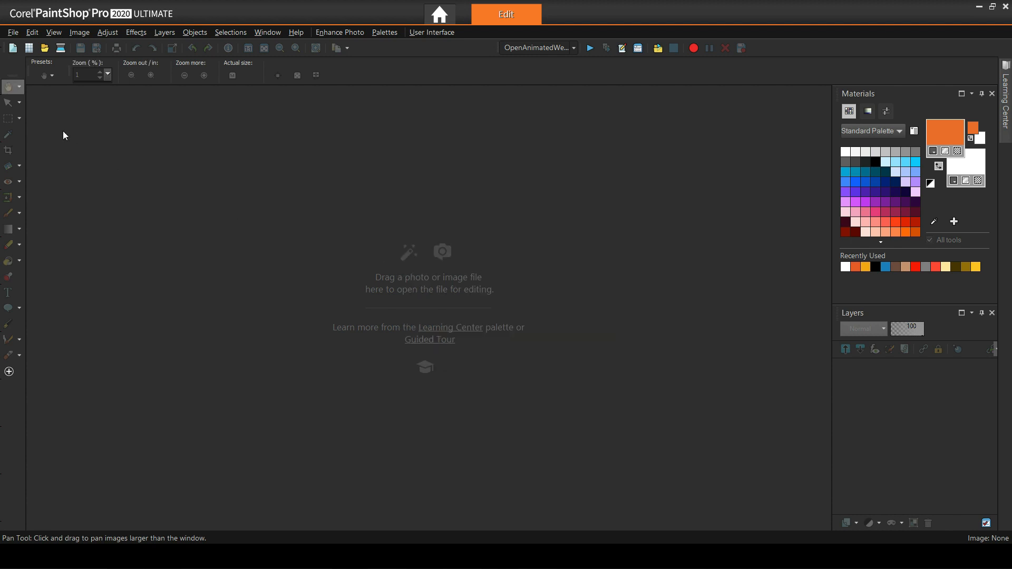
{"action": "left_click", "coordinate": [32, 32]}
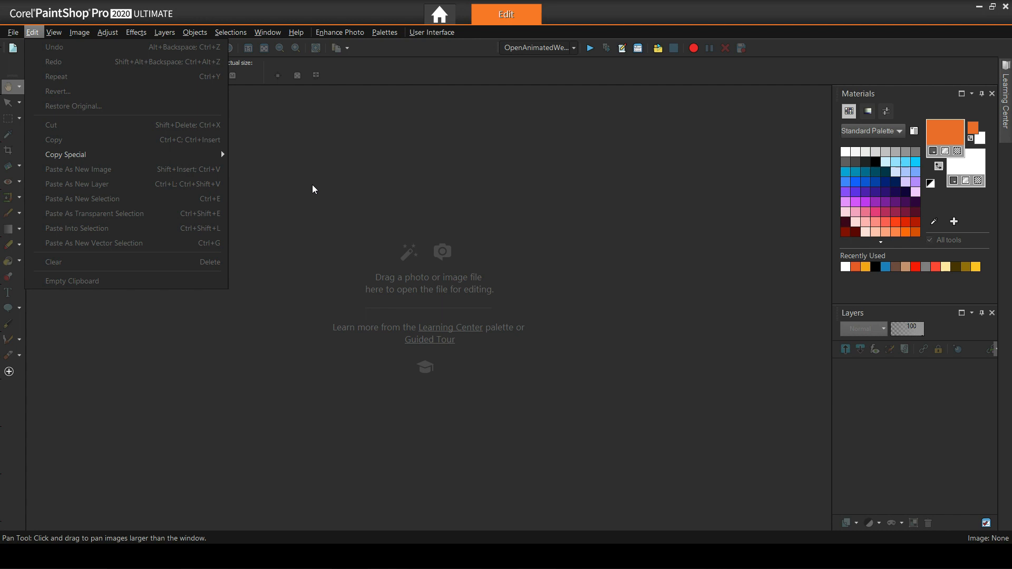
Step: Review the saved workspaces under File > Workspace, then bring up the View menu
{"action": "left_click", "coordinate": [262, 171]}
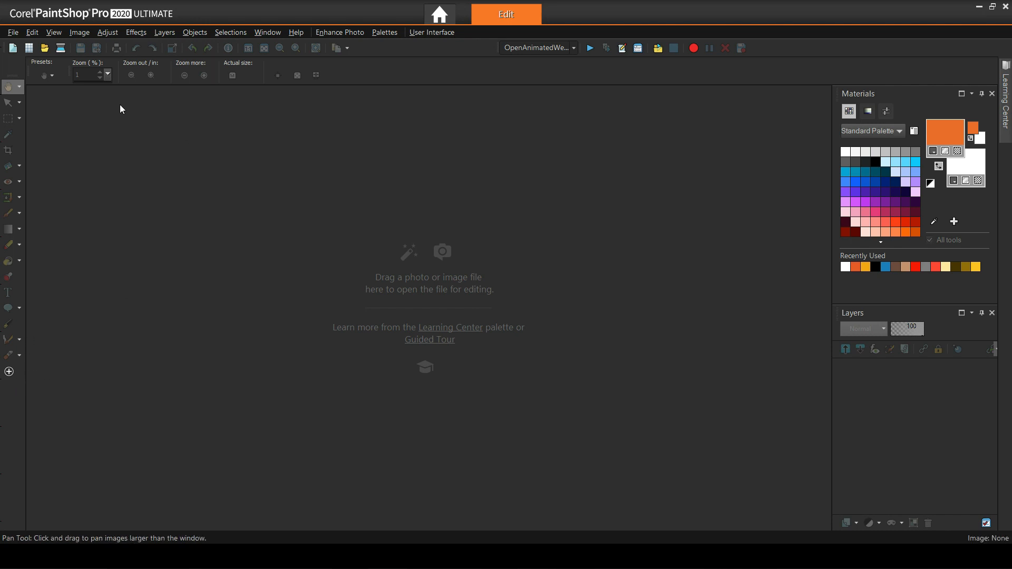
{"action": "left_click", "coordinate": [20, 36]}
{"action": "mouse_move", "coordinate": [44, 416]}
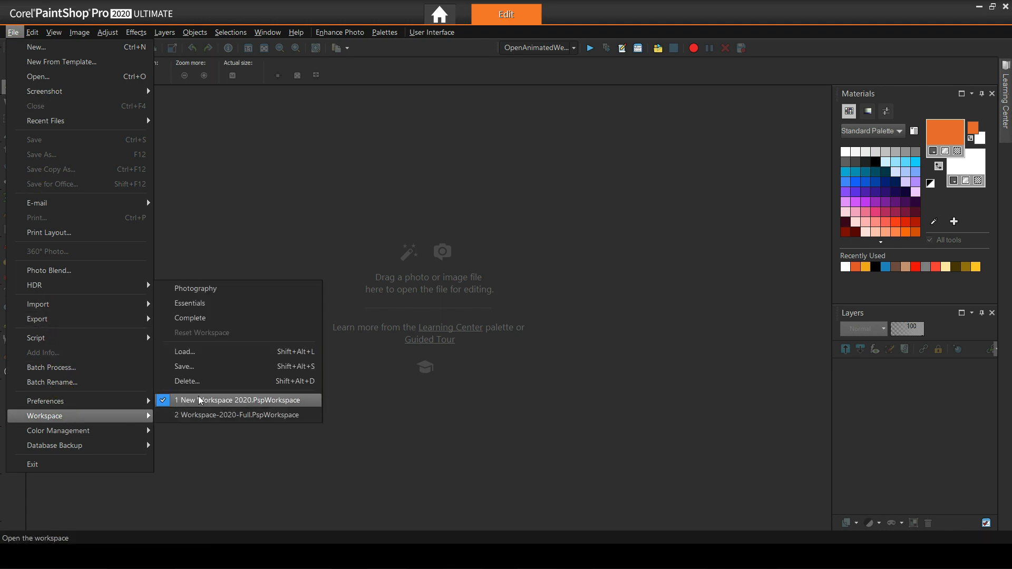
{"action": "left_click", "coordinate": [219, 351]}
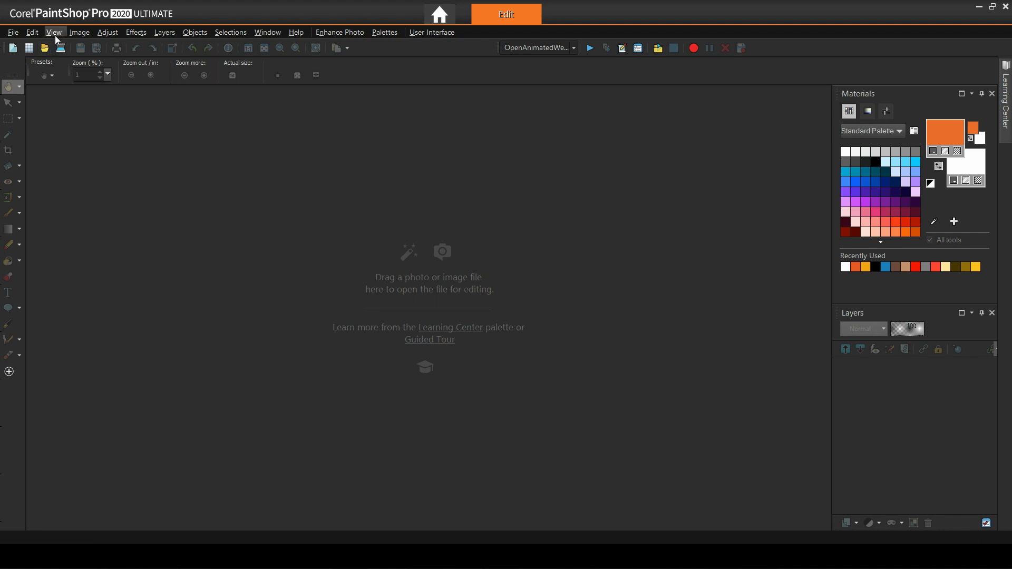
{"action": "left_click", "coordinate": [55, 34]}
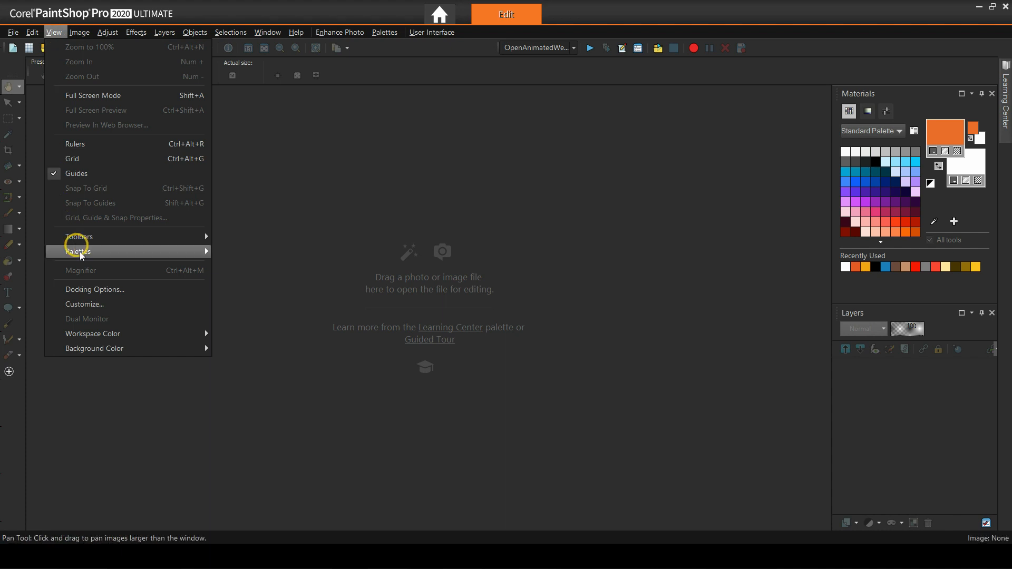
Step: In Customize, drag the File category's workspace Load command onto the Tools toolbar
{"action": "left_click", "coordinate": [89, 305]}
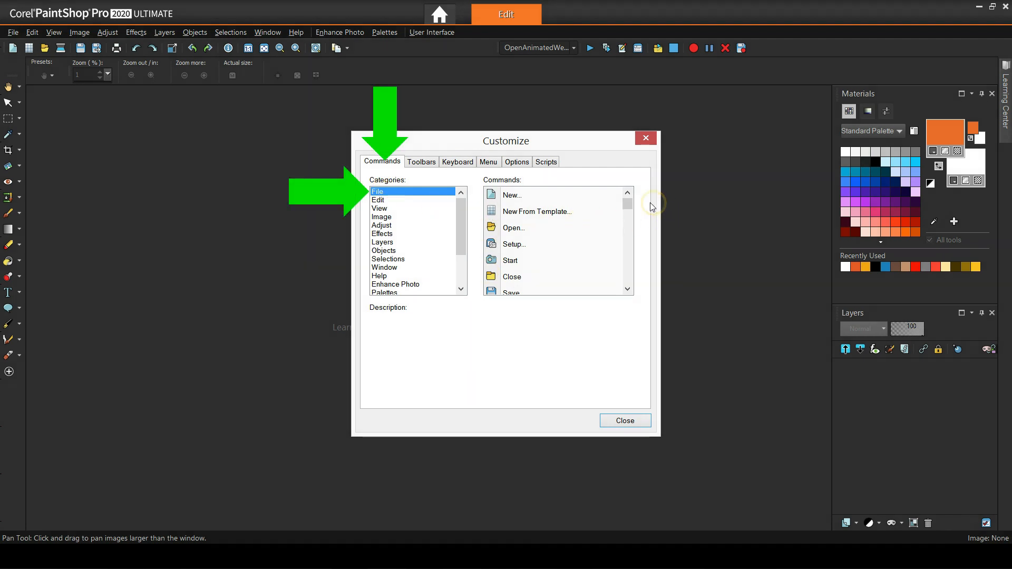
{"action": "scroll", "coordinate": [621, 241], "scroll_direction": "down", "scroll_amount": 3}
{"action": "scroll", "coordinate": [621, 241], "scroll_direction": "down", "scroll_amount": 3}
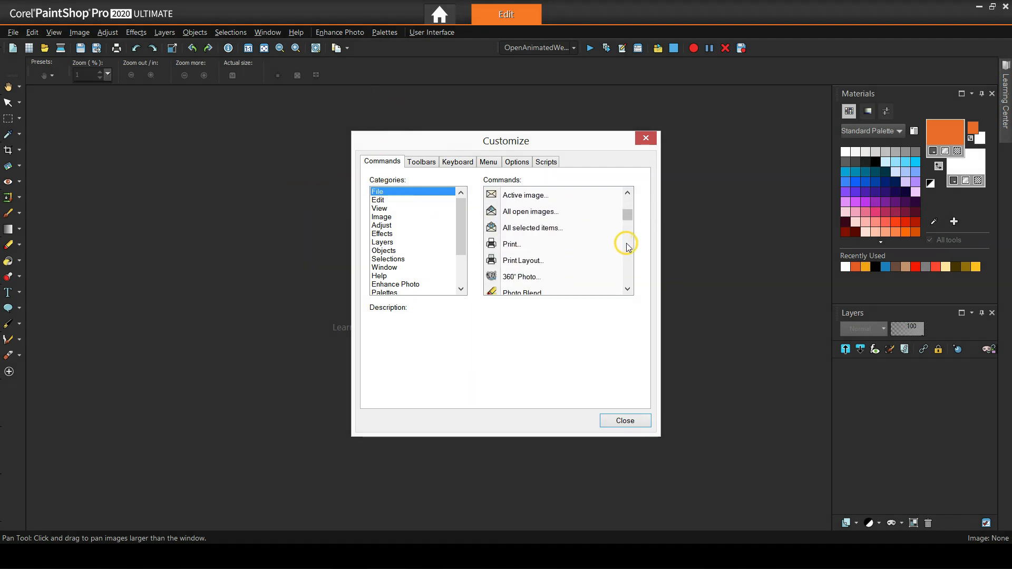
{"action": "scroll", "coordinate": [608, 253], "scroll_direction": "down", "scroll_amount": 3}
{"action": "scroll", "coordinate": [610, 254], "scroll_direction": "down", "scroll_amount": 3}
{"action": "scroll", "coordinate": [609, 253], "scroll_direction": "down", "scroll_amount": 3}
{"action": "scroll", "coordinate": [610, 253], "scroll_direction": "down", "scroll_amount": 3}
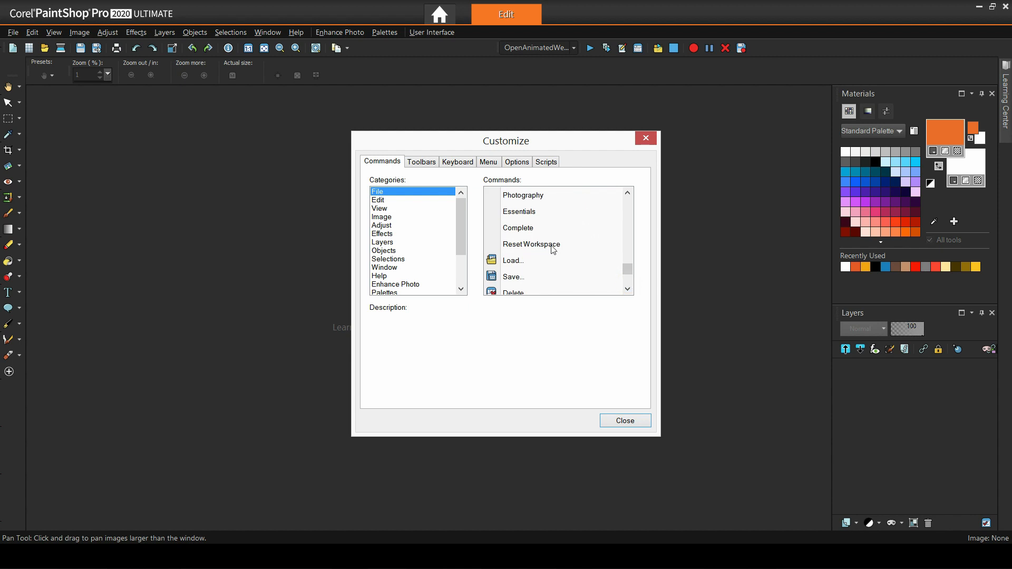
{"action": "left_click", "coordinate": [510, 261]}
{"action": "left_click_drag", "start_coordinate": [510, 261], "coordinate": [11, 382]}
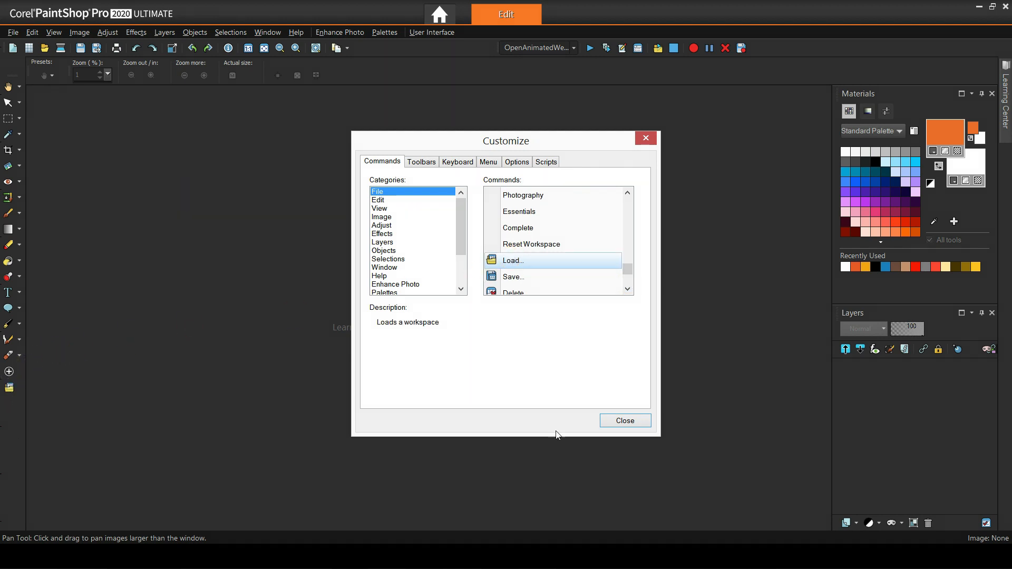
{"action": "left_click", "coordinate": [625, 421]}
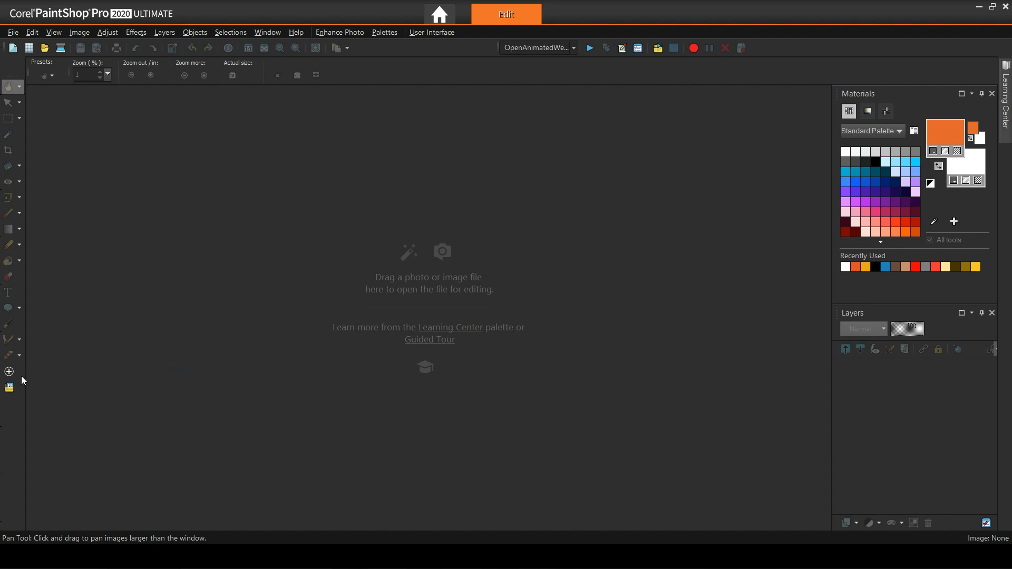
Step: Save the current workspace over New Workspace 2020, replacing the existing file
{"action": "left_click", "coordinate": [13, 33]}
{"action": "mouse_move", "coordinate": [46, 416]}
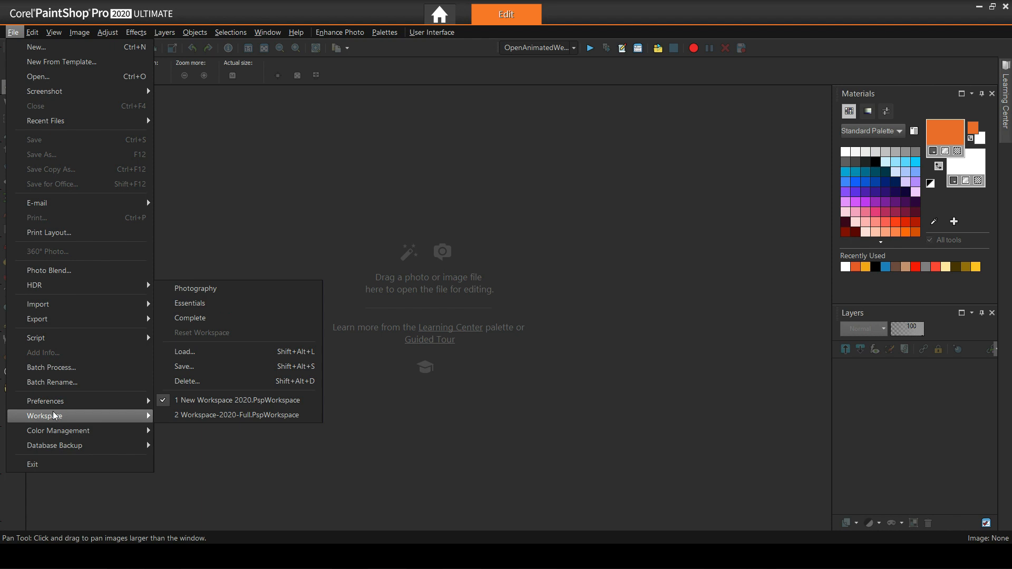
{"action": "left_click", "coordinate": [184, 366]}
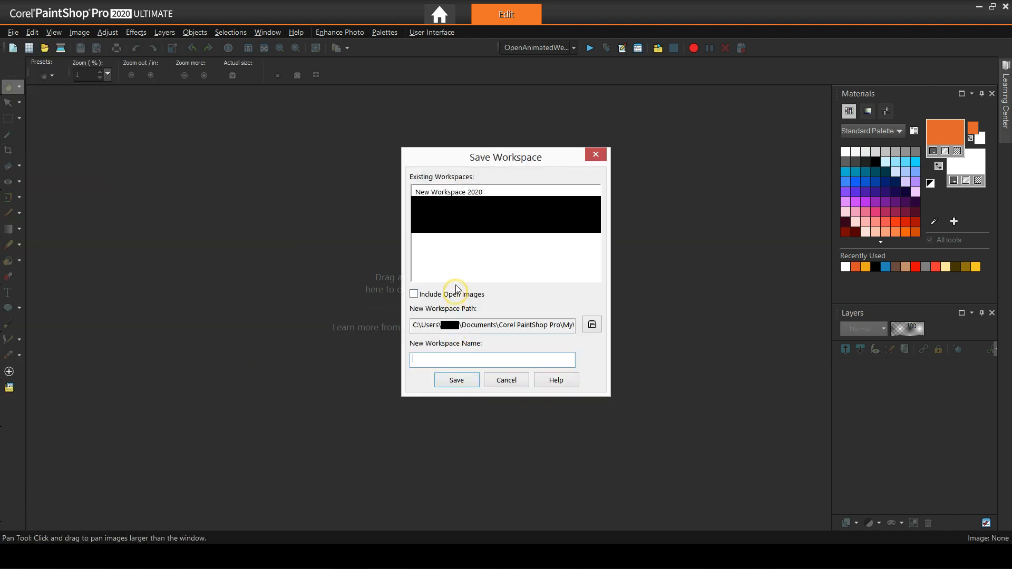
{"action": "left_click", "coordinate": [459, 192]}
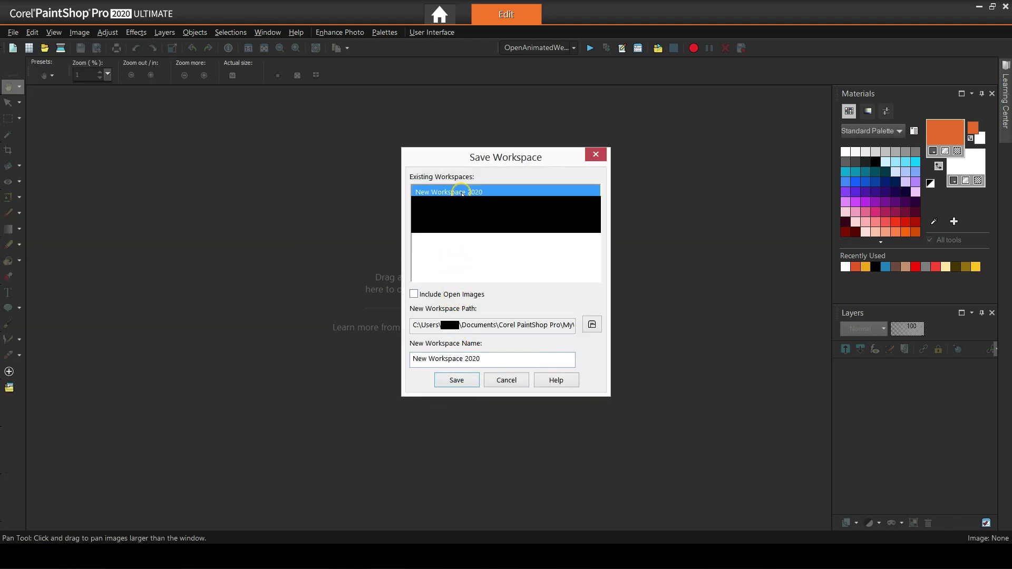
{"action": "left_click", "coordinate": [457, 380]}
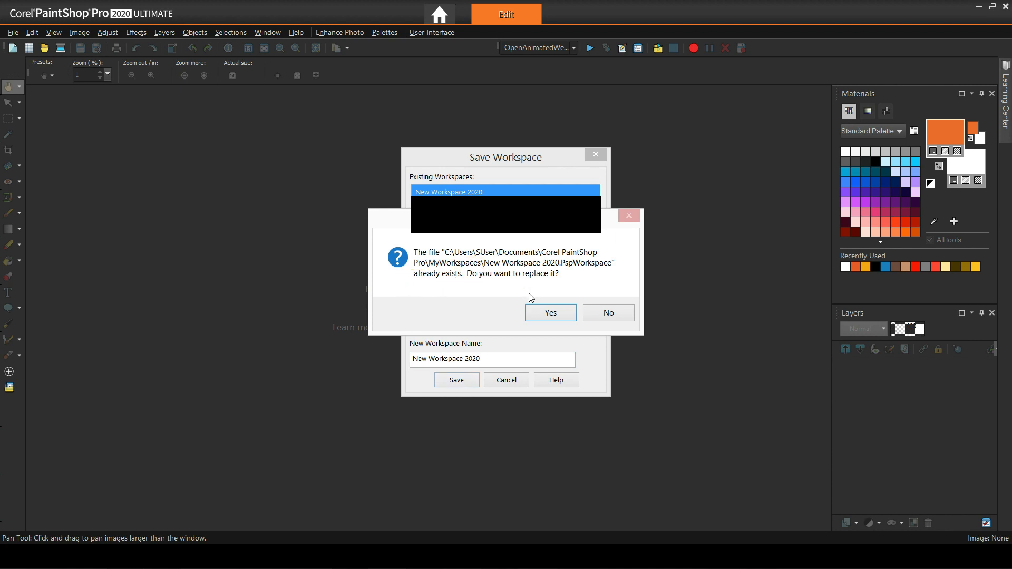
{"action": "left_click", "coordinate": [551, 313]}
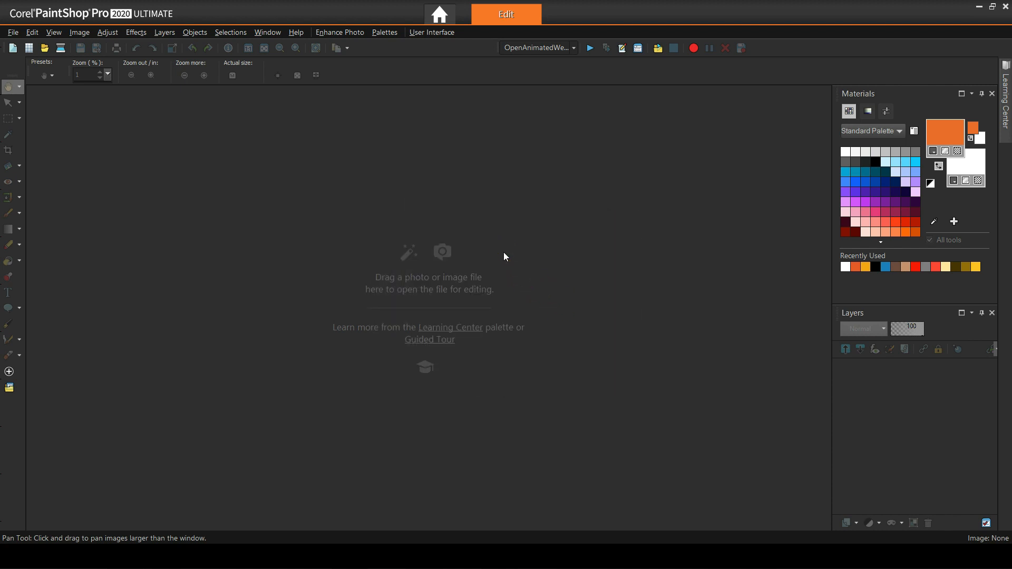
Step: Exit PaintShop Pro so it can restart
{"action": "left_click", "coordinate": [13, 32]}
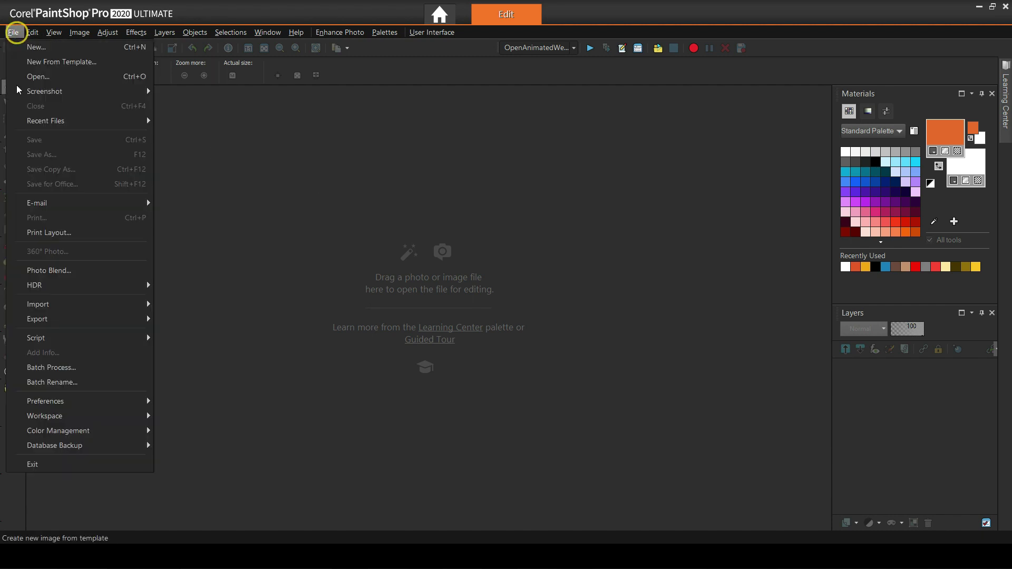
{"action": "left_click", "coordinate": [78, 464]}
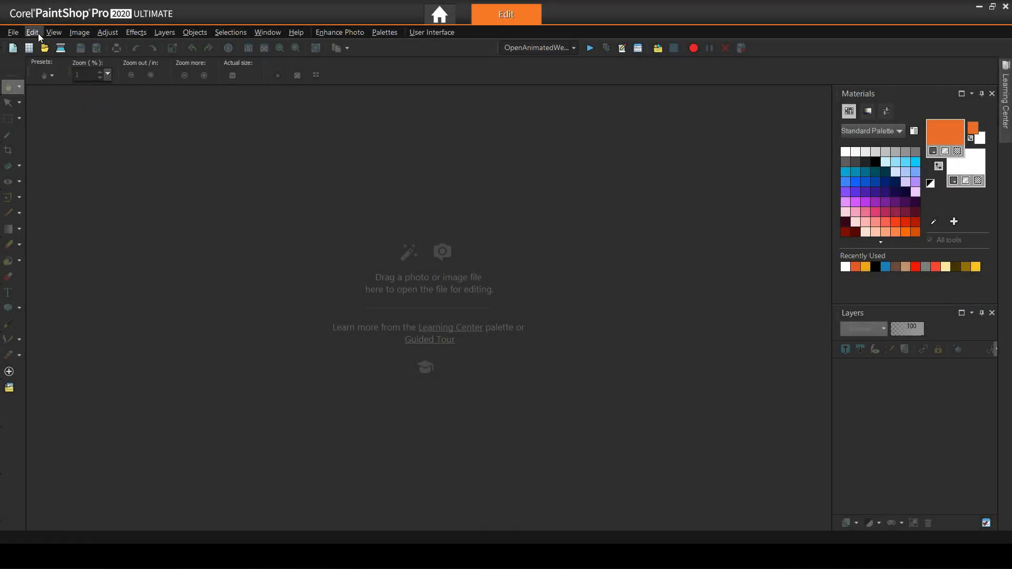
Step: Check the paste shortcuts, then reload New Workspace 2020 via the new toolbar Load icon without saving
{"action": "left_click", "coordinate": [32, 33]}
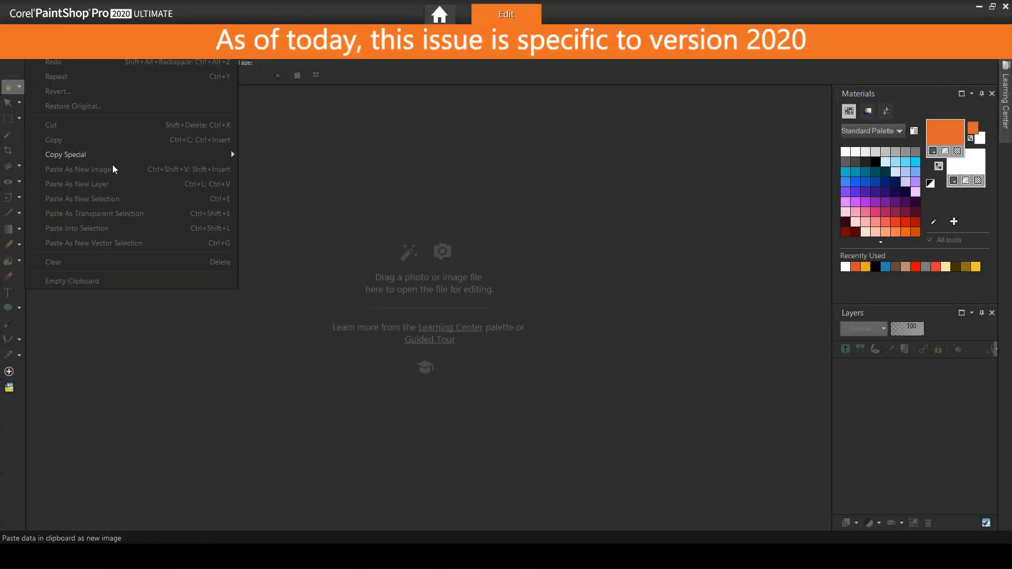
{"action": "left_click", "coordinate": [125, 188]}
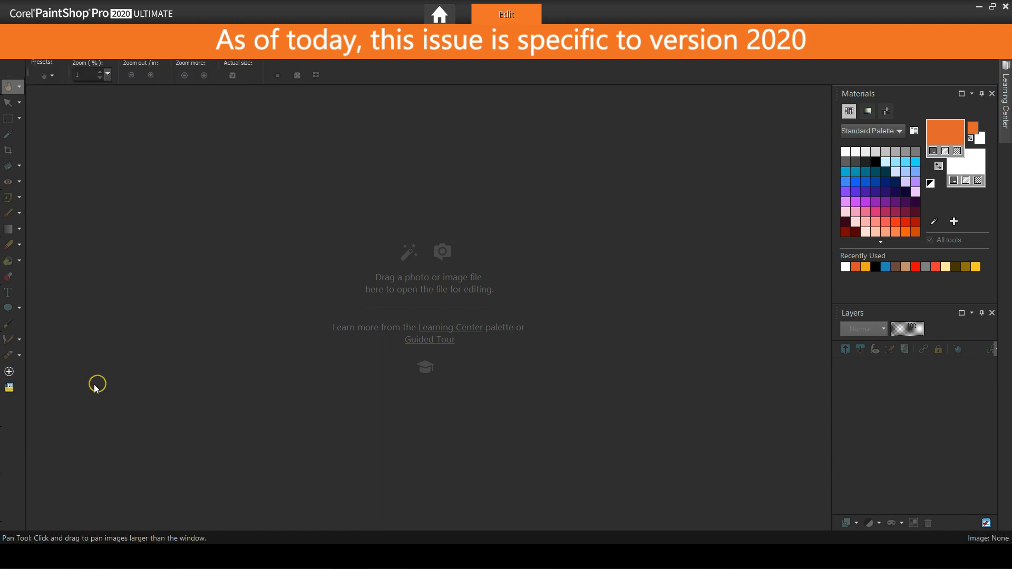
{"action": "left_click", "coordinate": [11, 386]}
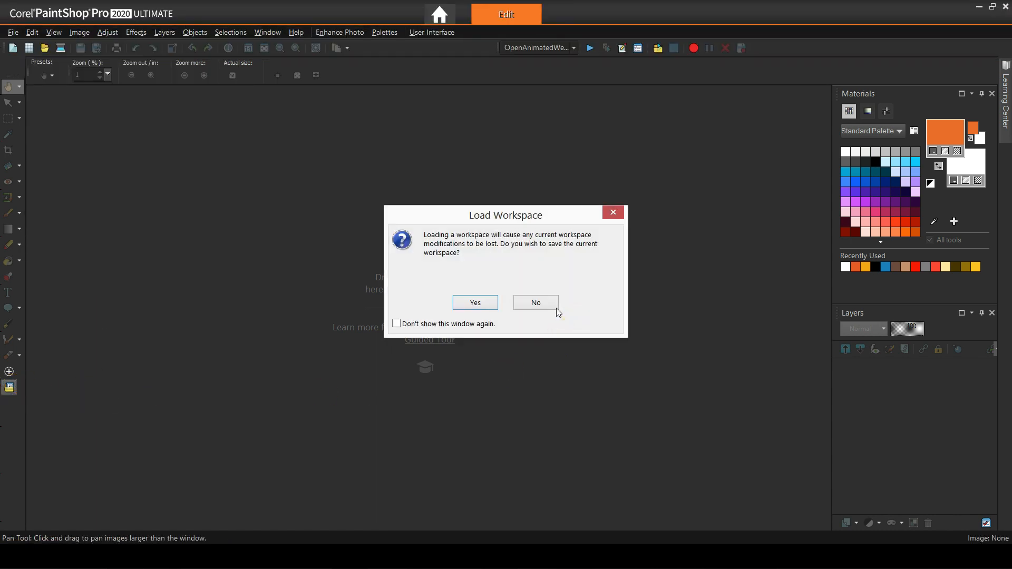
{"action": "left_click", "coordinate": [538, 303]}
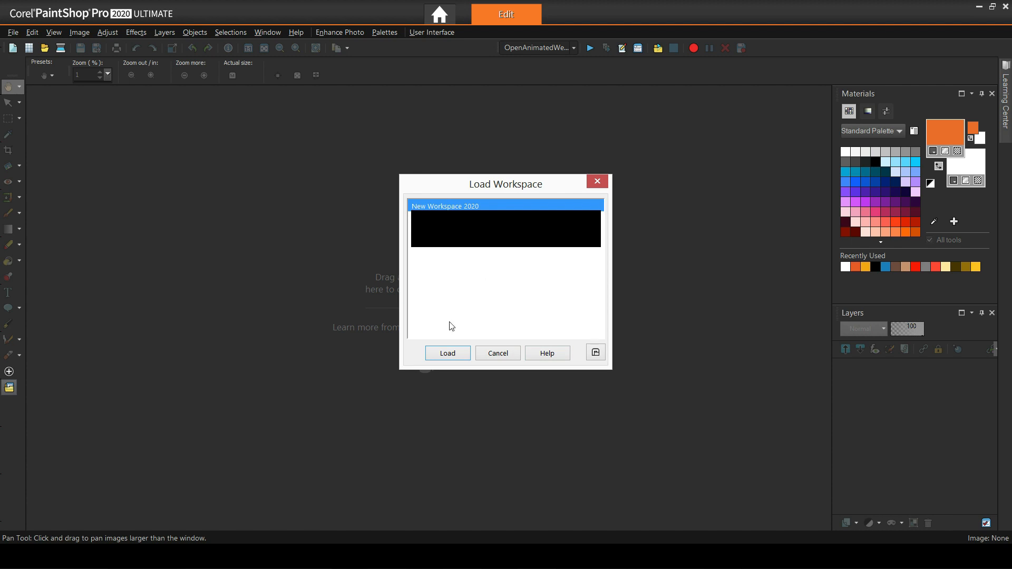
{"action": "left_click", "coordinate": [447, 353]}
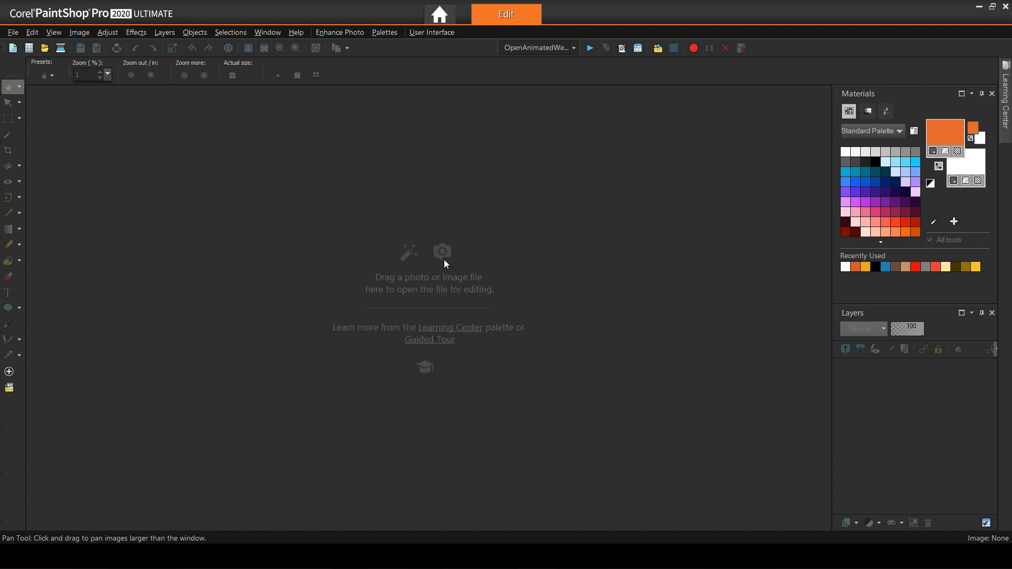
{"action": "left_click", "coordinate": [32, 32]}
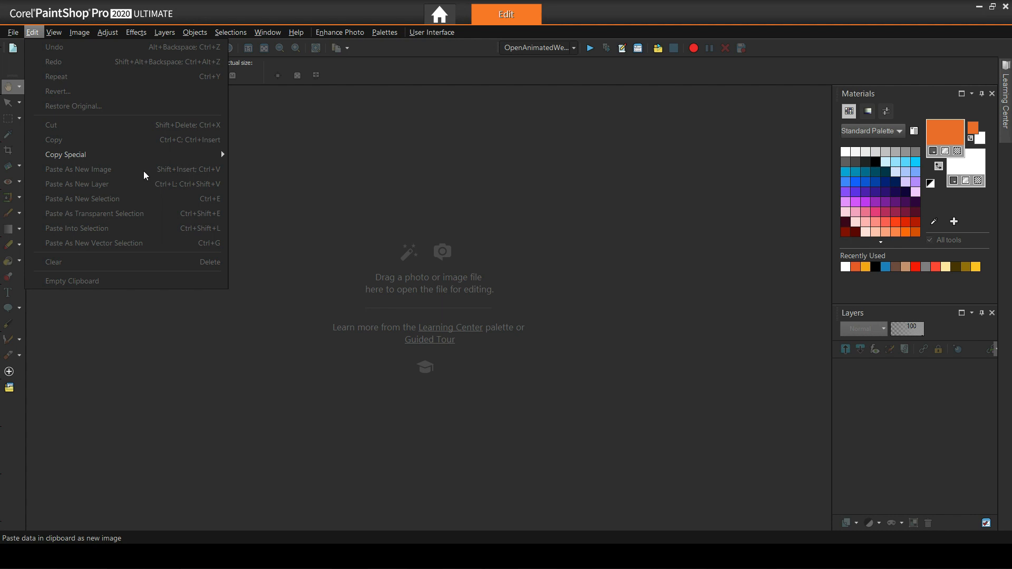
{"action": "left_click", "coordinate": [394, 181]}
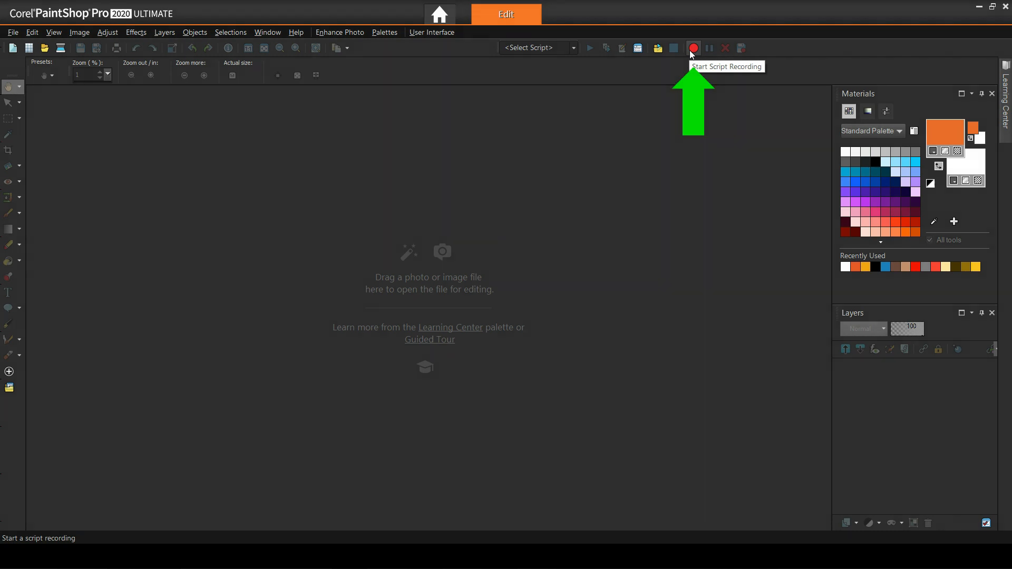
Step: With script recording on, load New Workspace 2020 without saving the current workspace
{"action": "left_click", "coordinate": [692, 50]}
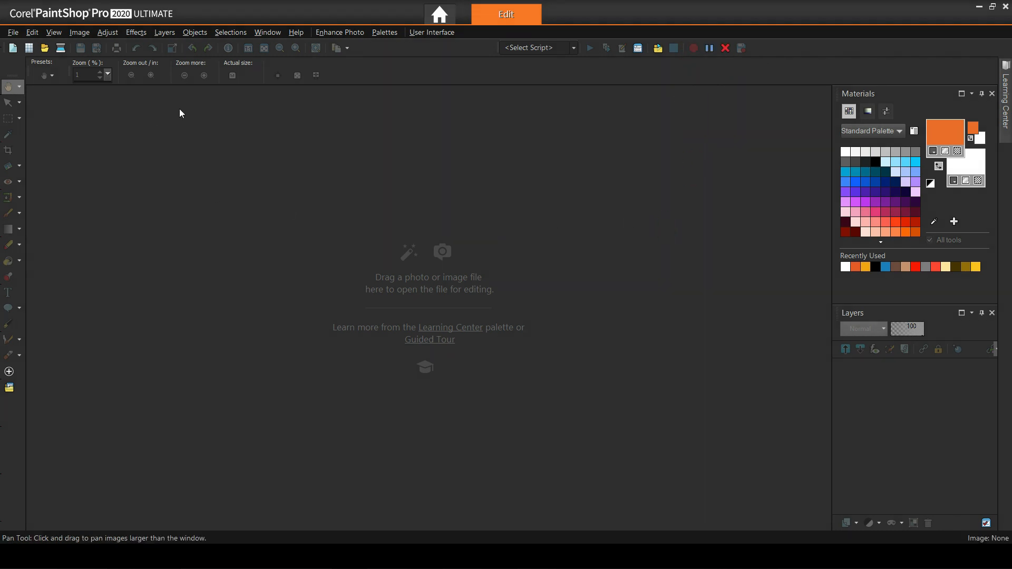
{"action": "left_click", "coordinate": [13, 32]}
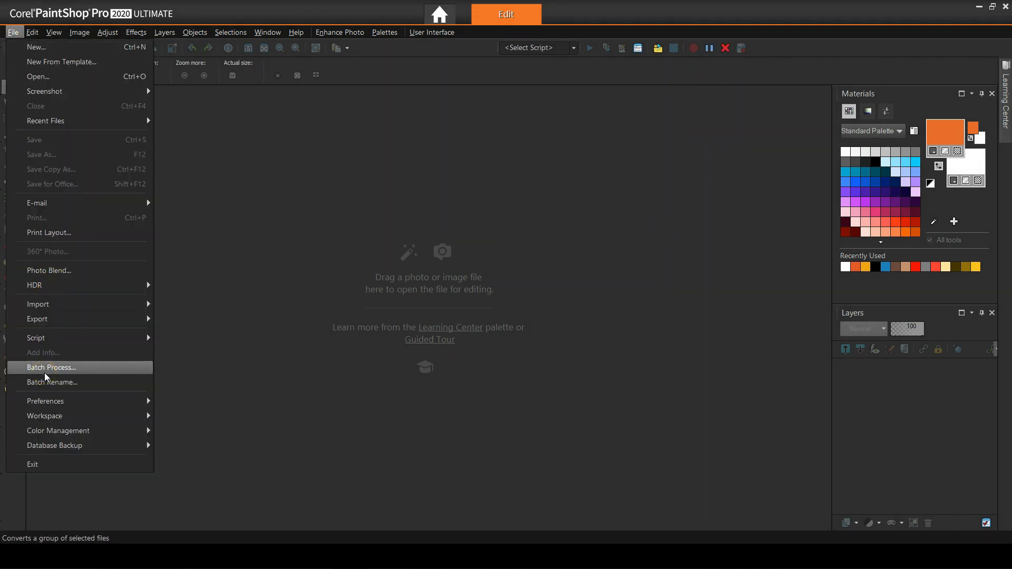
{"action": "left_click", "coordinate": [209, 354]}
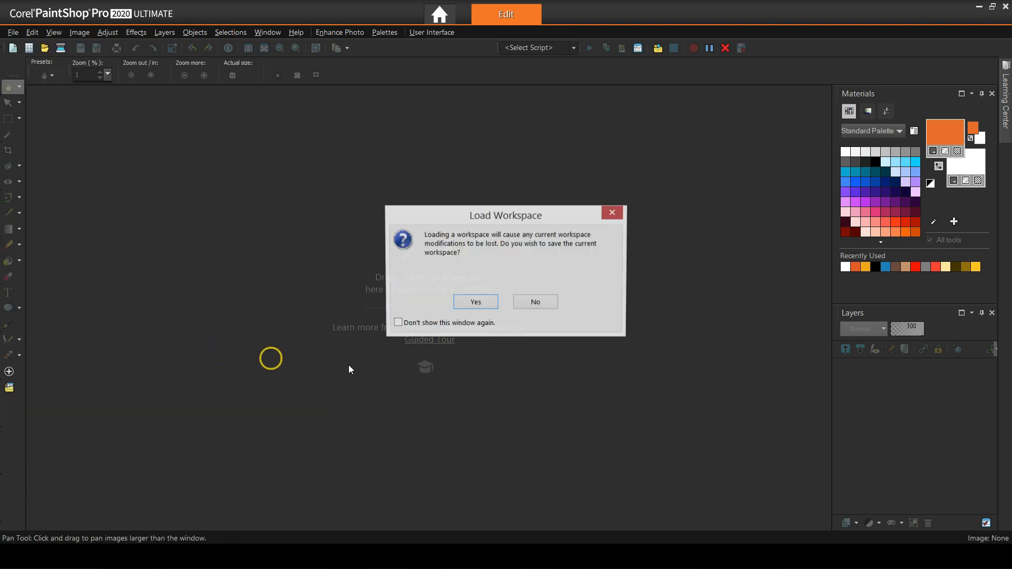
{"action": "left_click", "coordinate": [535, 301]}
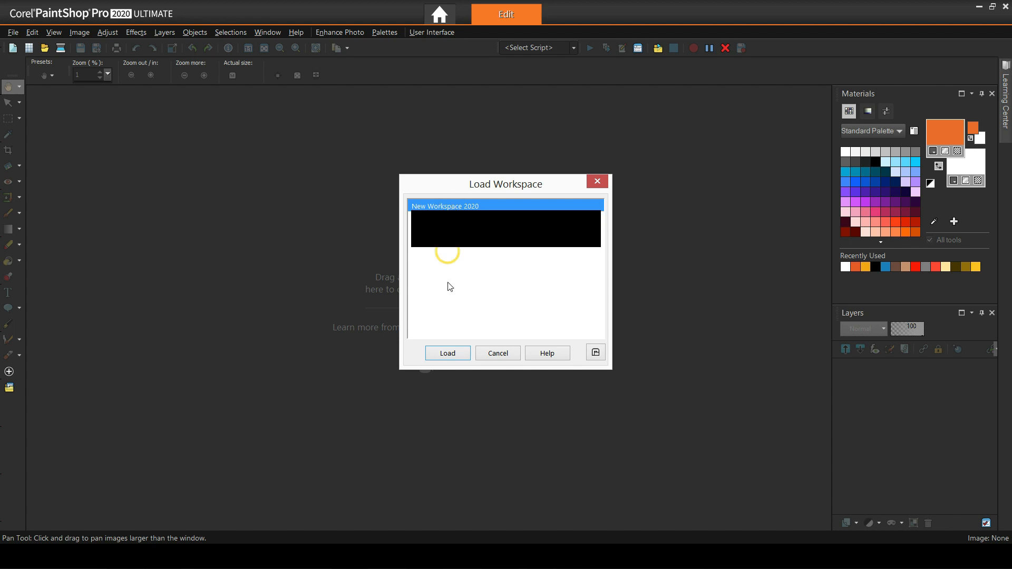
{"action": "left_click", "coordinate": [452, 357]}
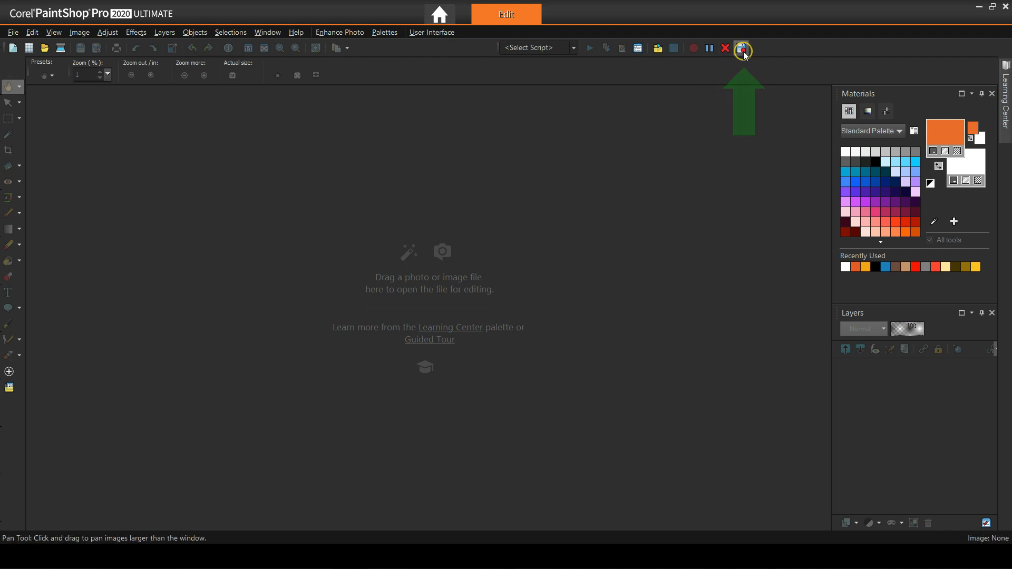
Step: Save the recording as a script named Load New Workspace 2020
{"action": "left_click", "coordinate": [743, 48]}
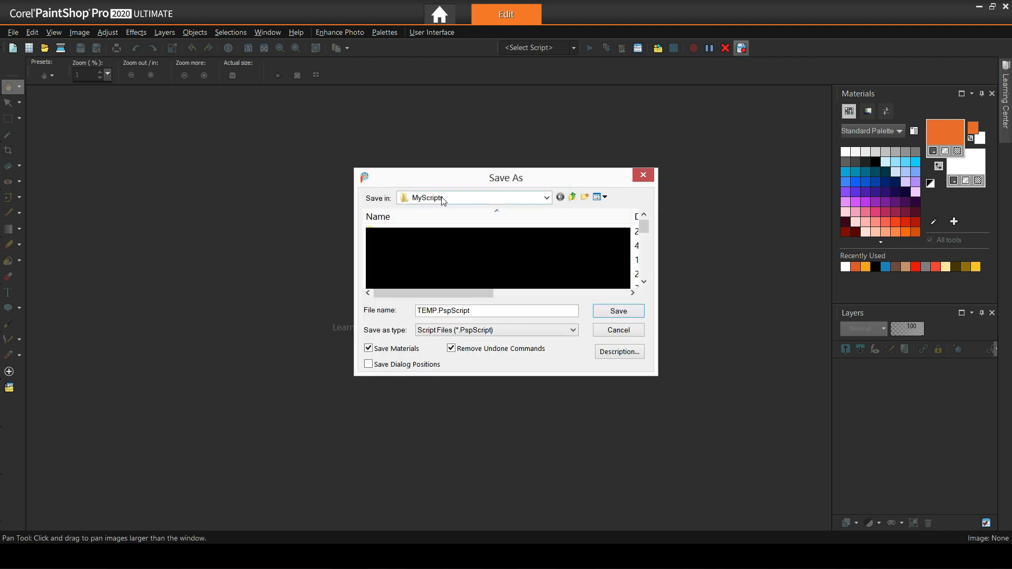
{"action": "triple_click", "coordinate": [431, 310]}
{"action": "type", "text": "Load New Workspace 2020"}
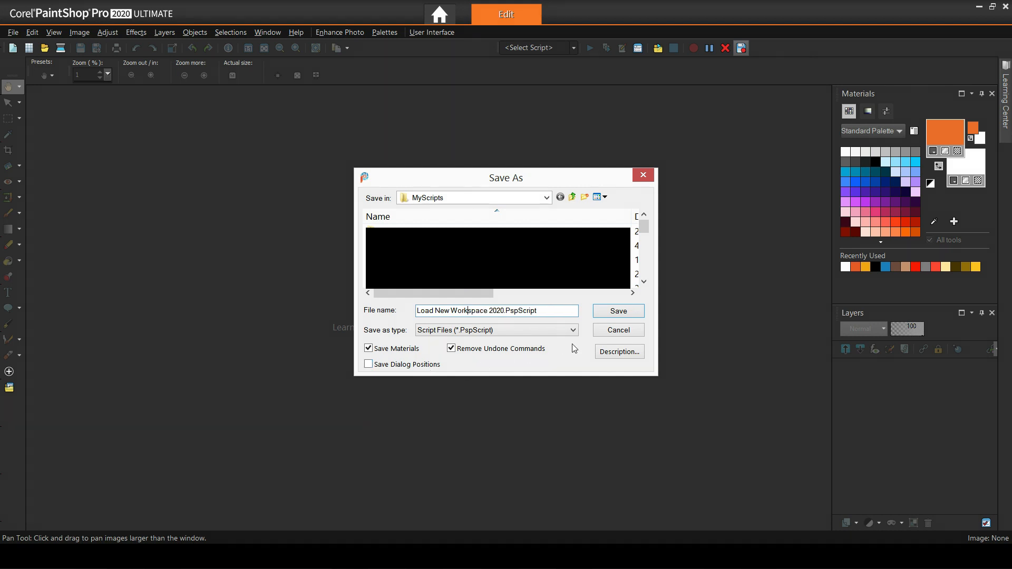
{"action": "left_click", "coordinate": [619, 311]}
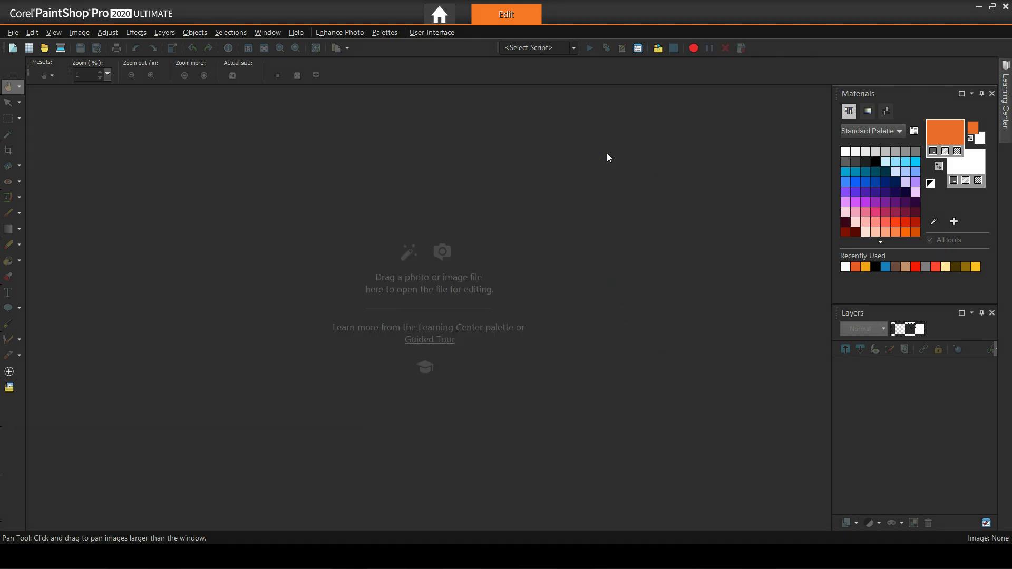
Step: In Customize > Scripts, bind the Load New Workspace 2020 script to the three-balls icon
{"action": "left_click", "coordinate": [54, 32]}
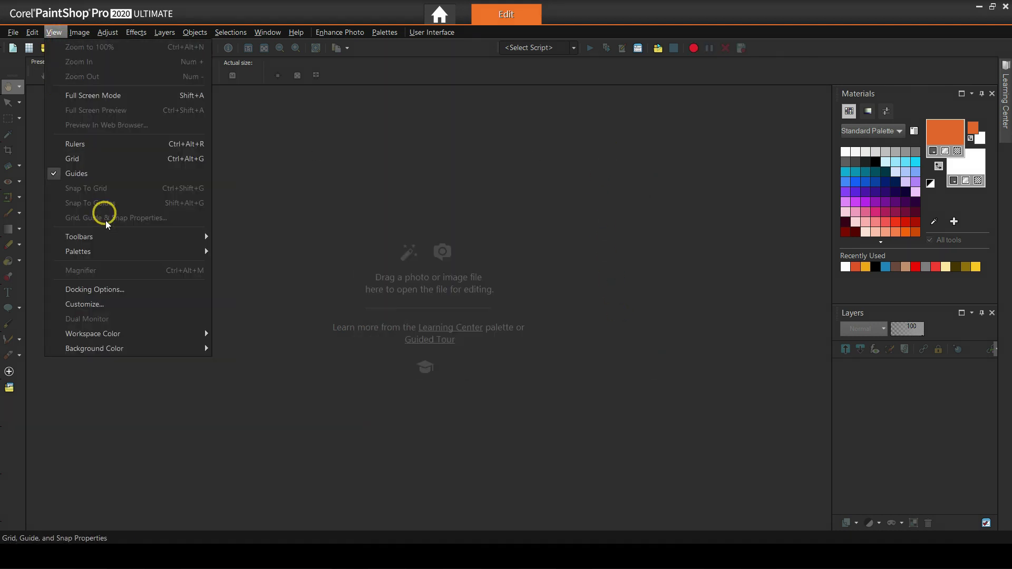
{"action": "left_click", "coordinate": [116, 300]}
{"action": "left_click", "coordinate": [546, 161]}
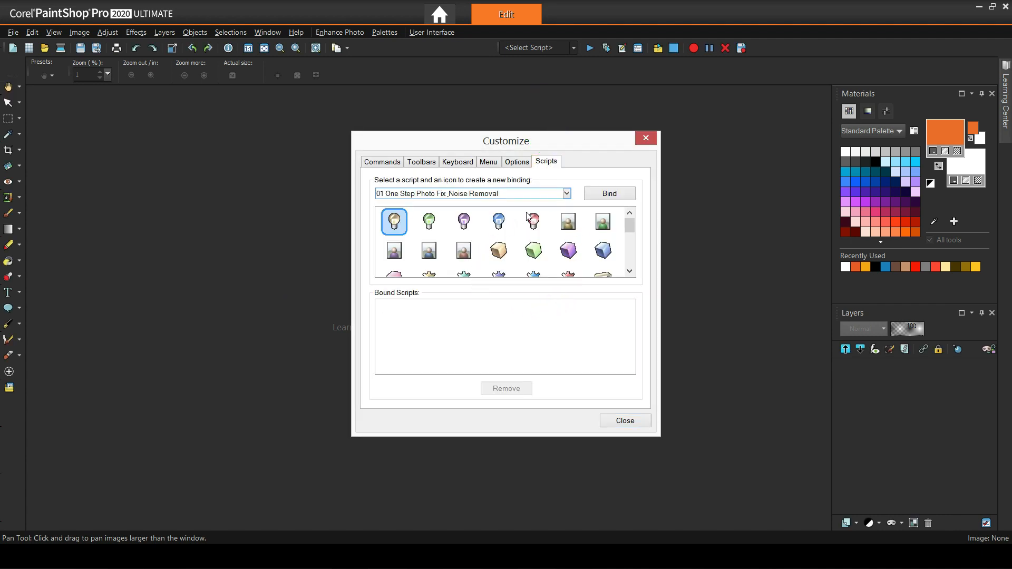
{"action": "left_click", "coordinate": [566, 195]}
{"action": "left_click_drag", "start_coordinate": [532, 239], "coordinate": [532, 308]}
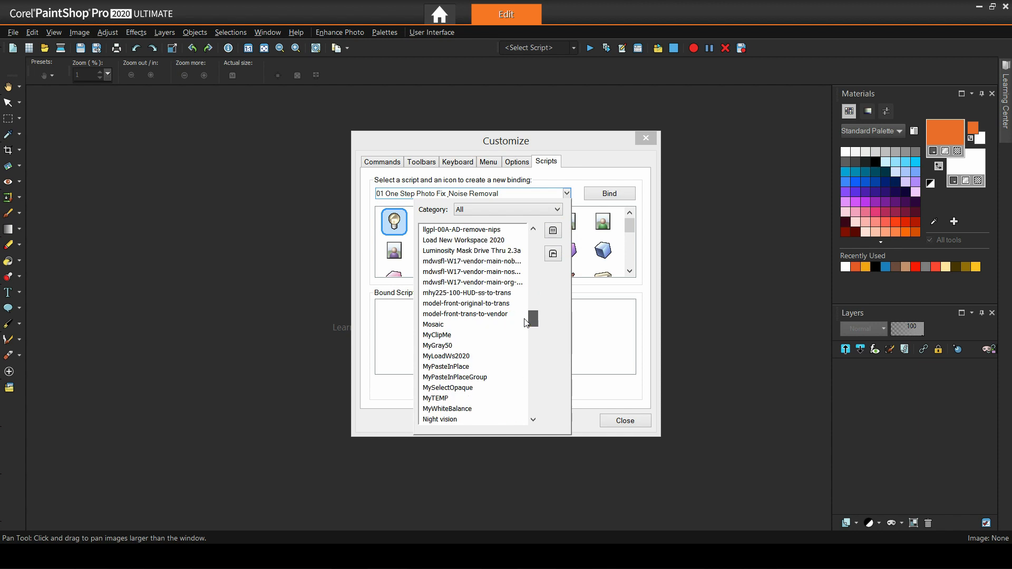
{"action": "left_click", "coordinate": [464, 367]}
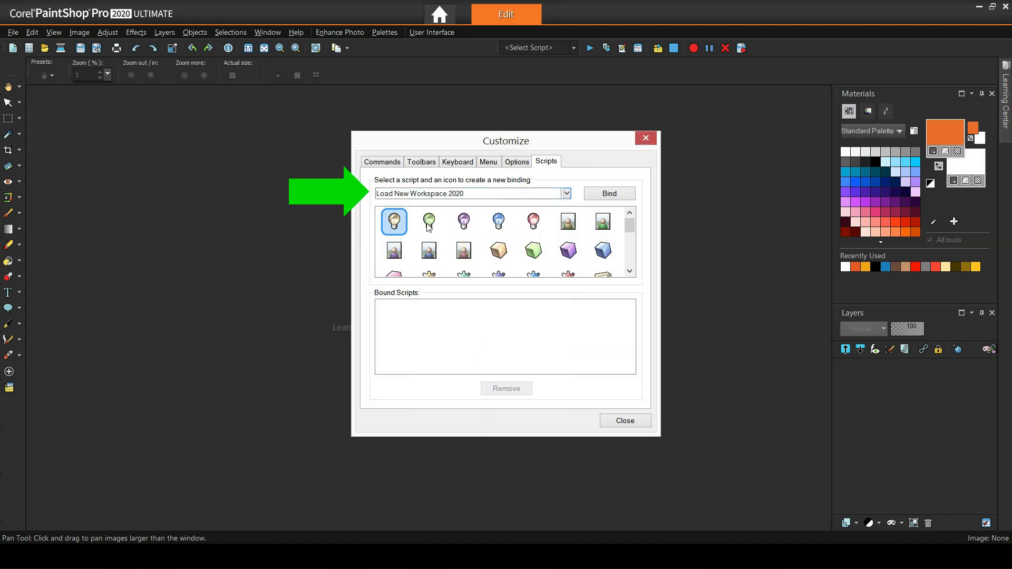
{"action": "left_click_drag", "start_coordinate": [631, 226], "coordinate": [640, 252]}
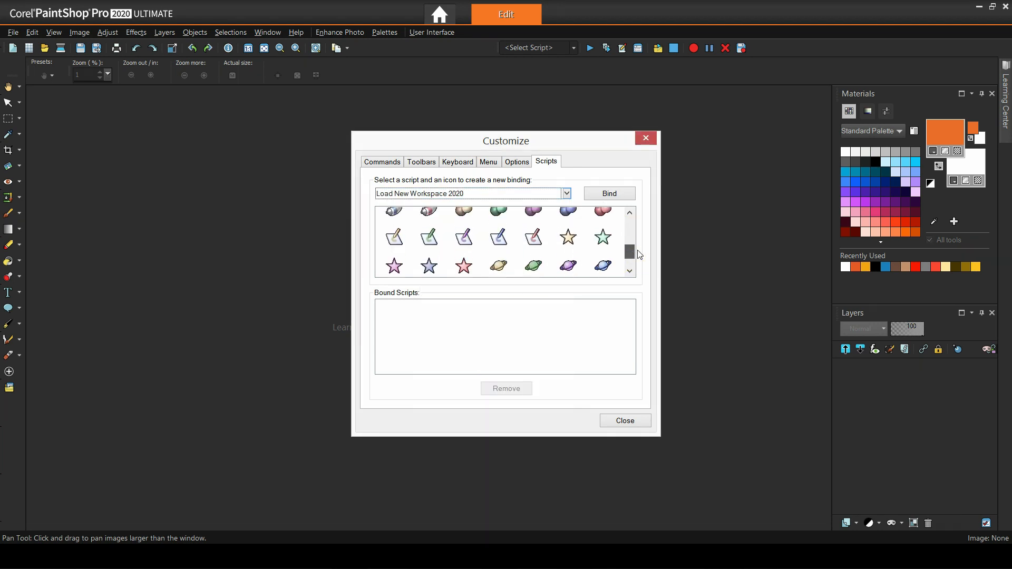
{"action": "left_click", "coordinate": [464, 226]}
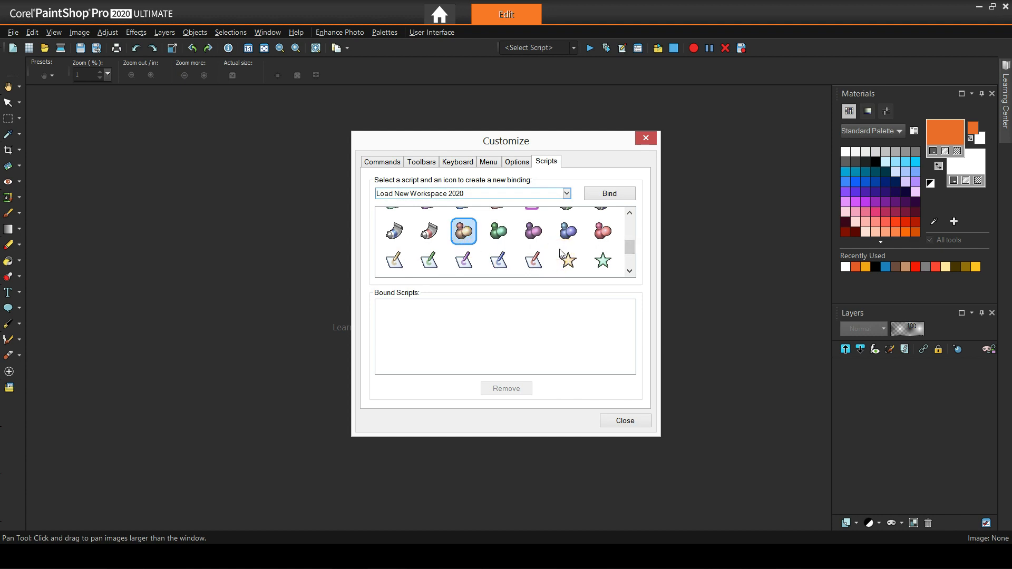
{"action": "left_click", "coordinate": [609, 194]}
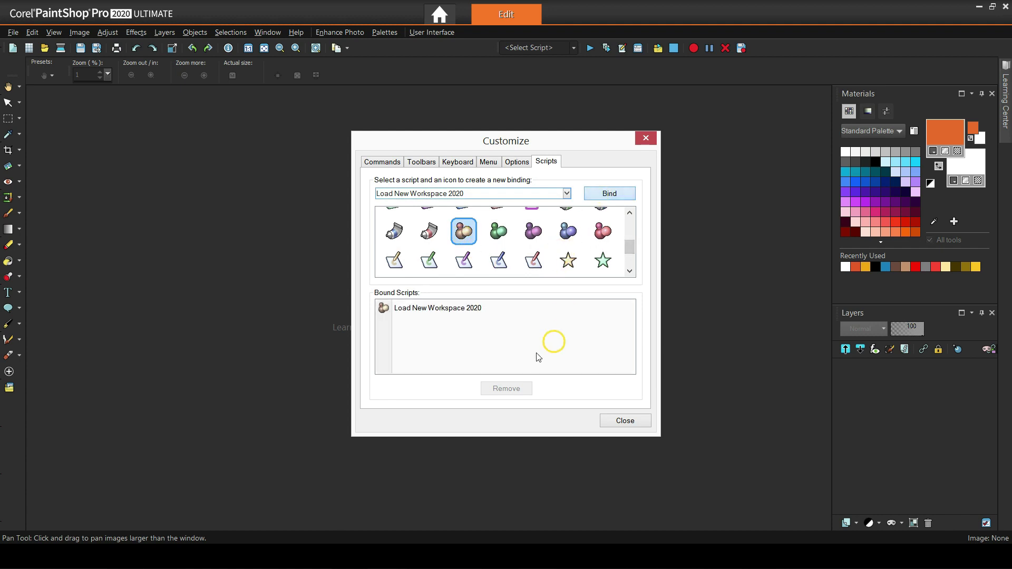
Step: Drag the bound script icon onto the Tools toolbar and remove the old workspace Load icon
{"action": "left_click", "coordinate": [448, 310]}
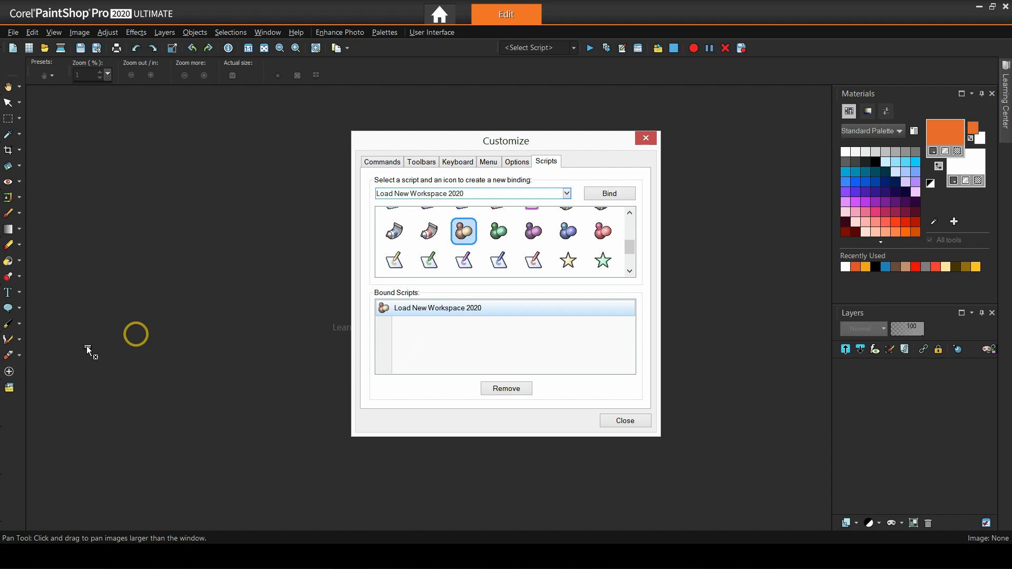
{"action": "left_click_drag", "start_coordinate": [9, 371], "coordinate": [10, 386]}
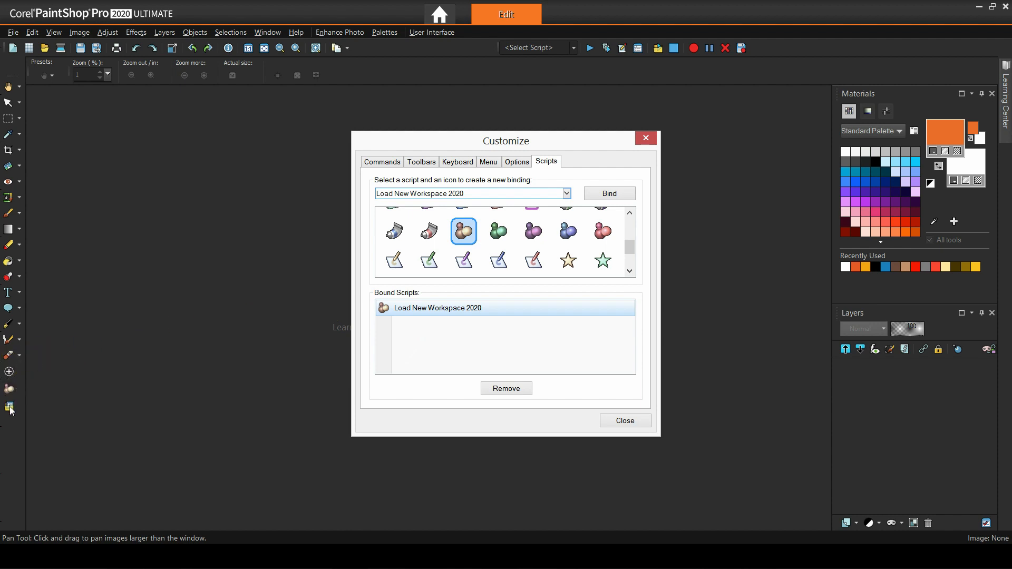
{"action": "left_click", "coordinate": [10, 406]}
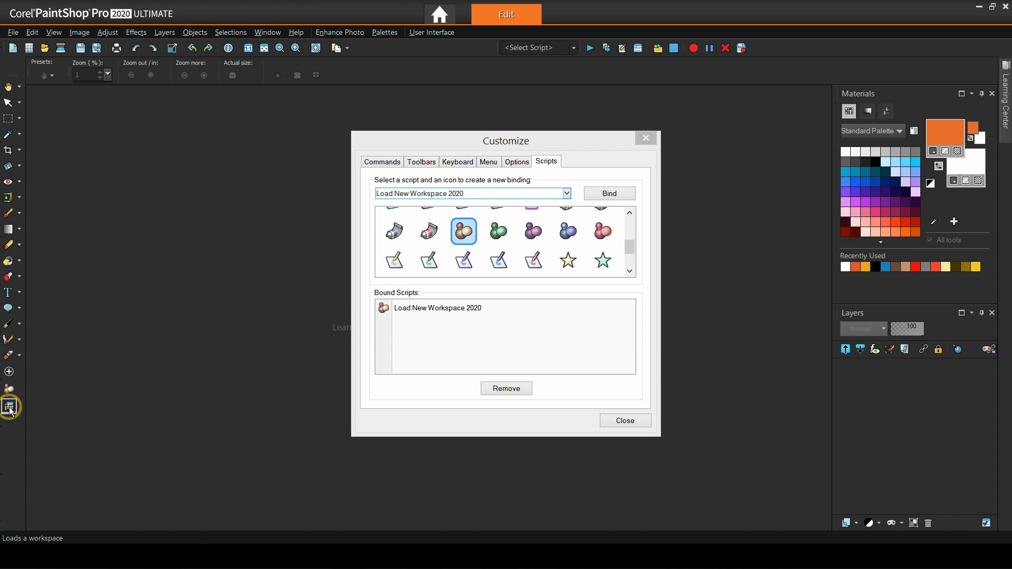
{"action": "left_click_drag", "start_coordinate": [67, 398], "coordinate": [86, 399]}
{"action": "left_click", "coordinate": [625, 421]}
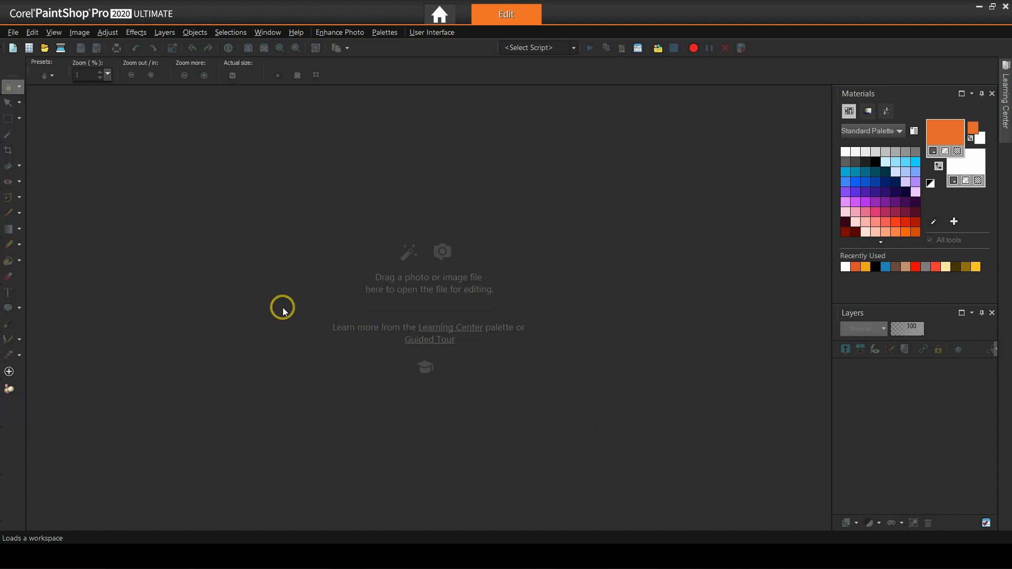
Step: Resave the workspace over New Workspace 2020, confirming the replacement
{"action": "left_click", "coordinate": [13, 32]}
{"action": "mouse_move", "coordinate": [44, 416]}
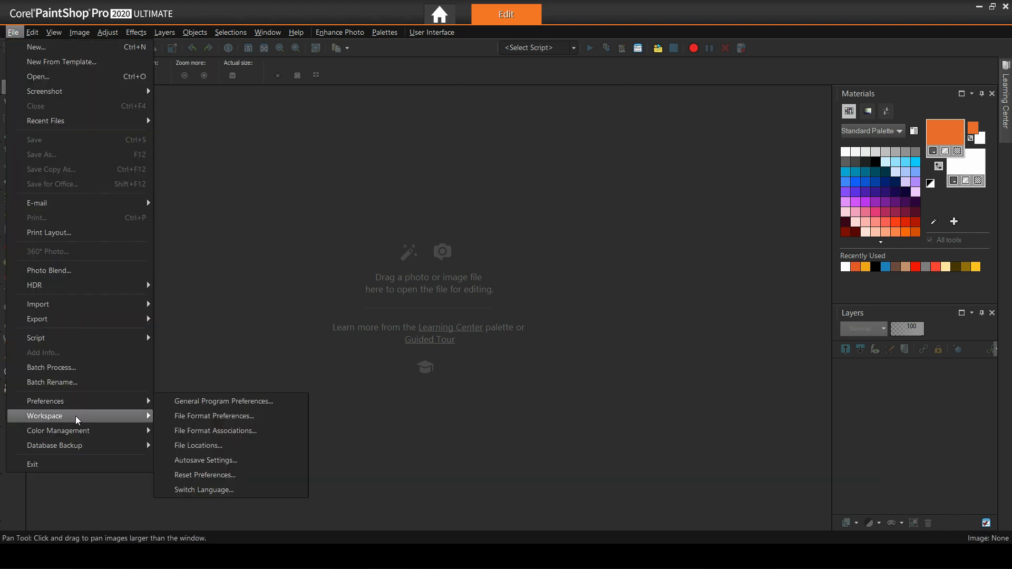
{"action": "left_click", "coordinate": [184, 366]}
{"action": "left_click", "coordinate": [506, 192]}
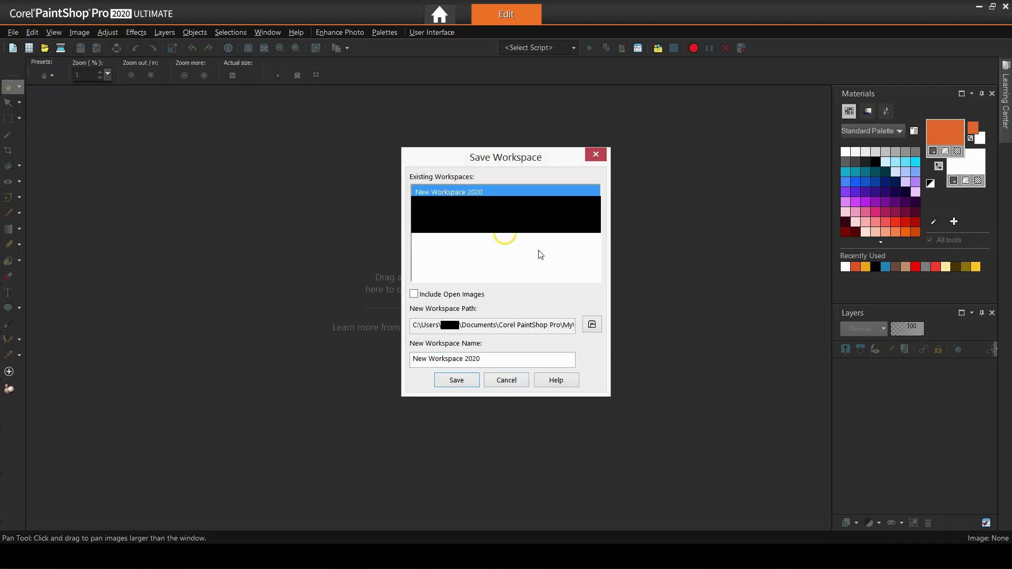
{"action": "left_click", "coordinate": [457, 380]}
{"action": "left_click", "coordinate": [550, 313]}
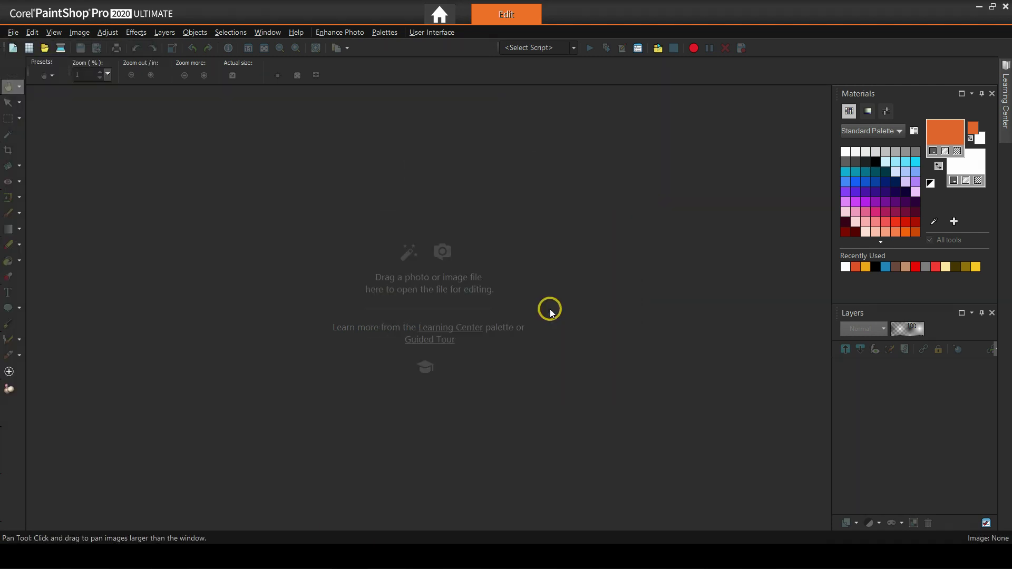
{"action": "left_click", "coordinate": [13, 34]}
{"action": "left_click", "coordinate": [32, 32]}
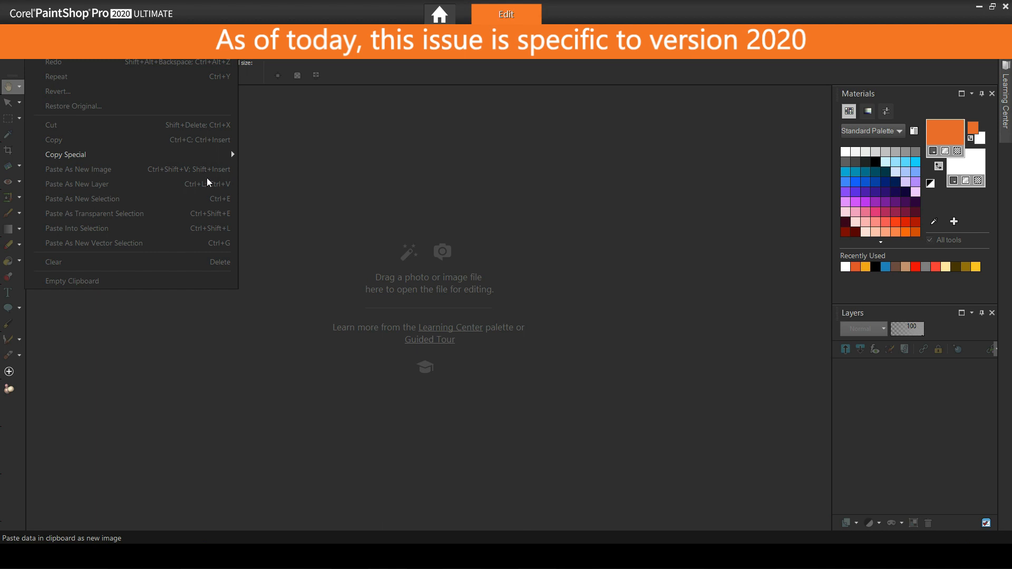
{"action": "left_click", "coordinate": [203, 327]}
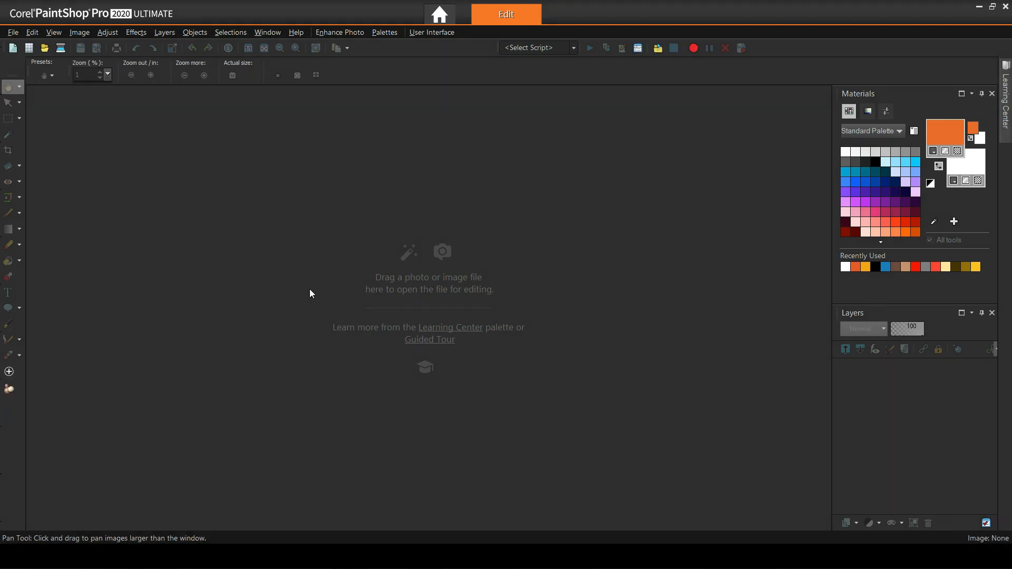
Step: Review the Edit menu's commands, including Repeat Script, then dismiss it
{"action": "left_click", "coordinate": [32, 31]}
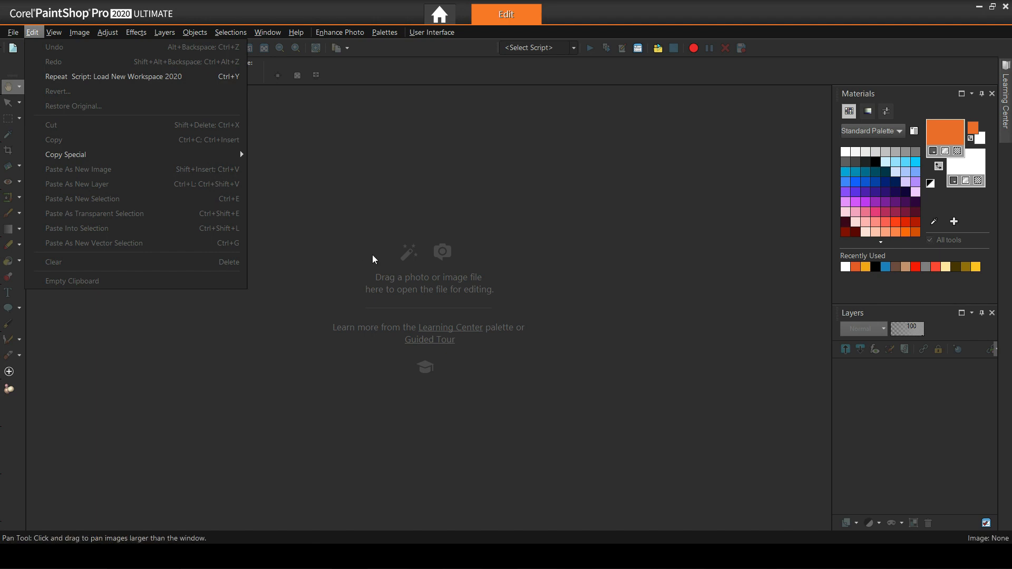
{"action": "left_click", "coordinate": [272, 187]}
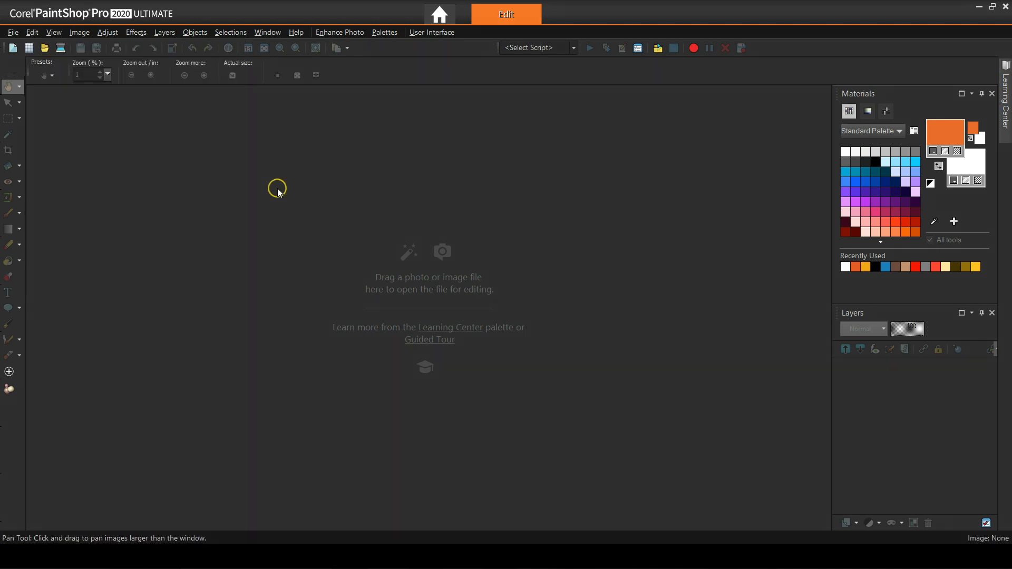